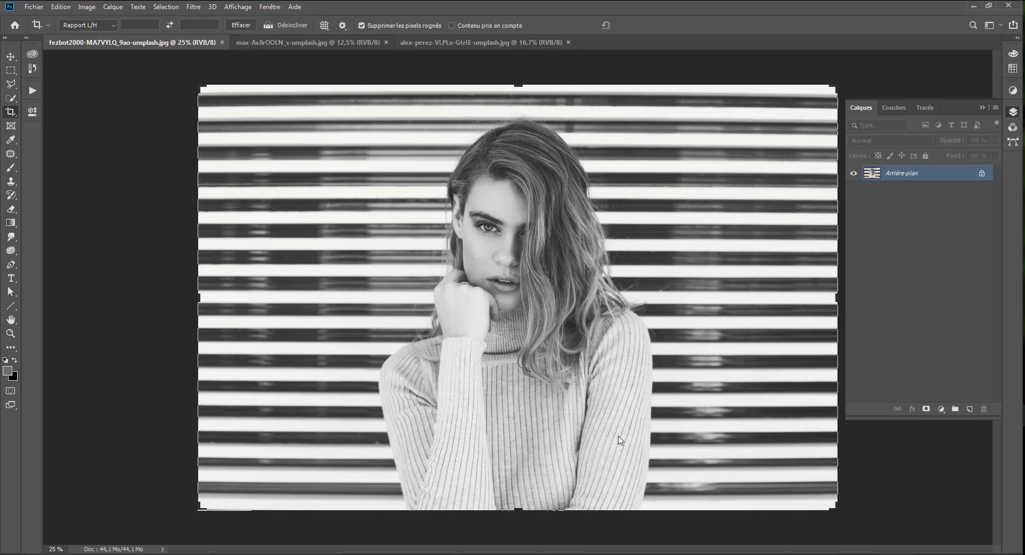
Leave cropping and duplicate the Arrière-plan layer to get three copies above it.
click(5, 70)
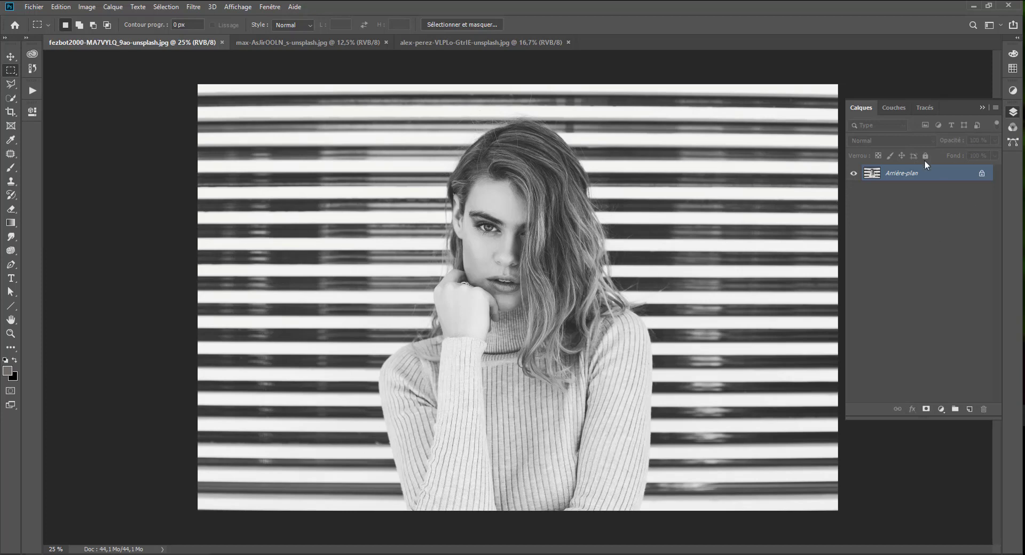
drag(910, 177, 900, 178)
key(ctrl+j)
key(ctrl+j)
key(ctrl+j)
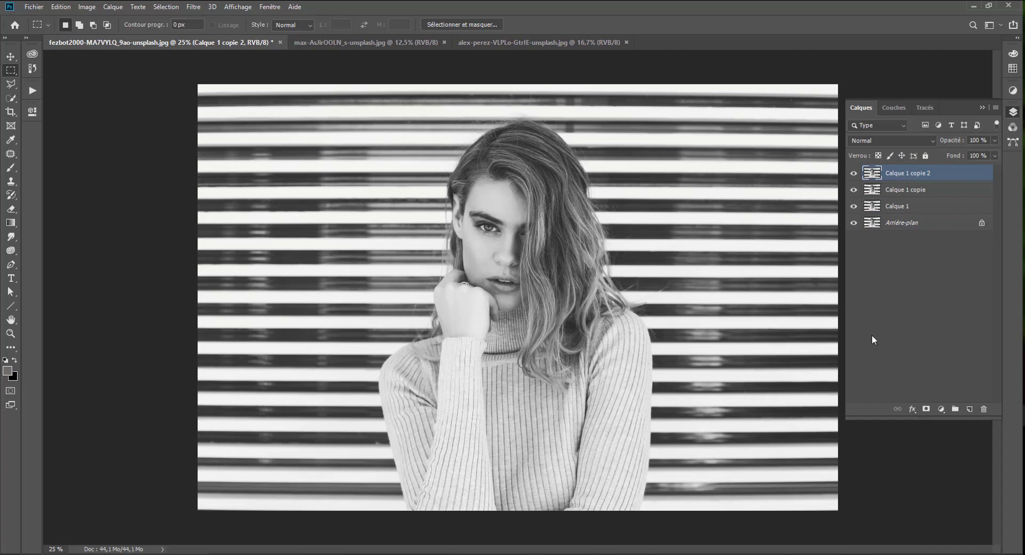
Rename the three layer copies, from lowest to highest, as red, vert and bleu.
double_click(895, 207)
text(red)
double_click(906, 189)
text(vert)
double_click(903, 173)
text(bleu)
key(Return)
Hide the bleu and vert layers and restrict the red layer's advanced blending to the R channel only.
drag(853, 172, 853, 190)
click(899, 207)
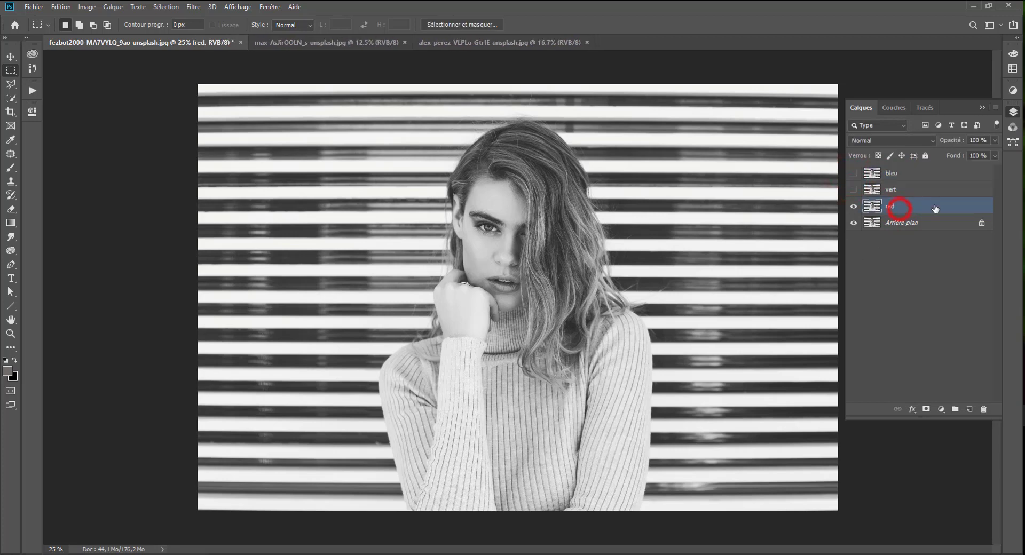
double_click(935, 209)
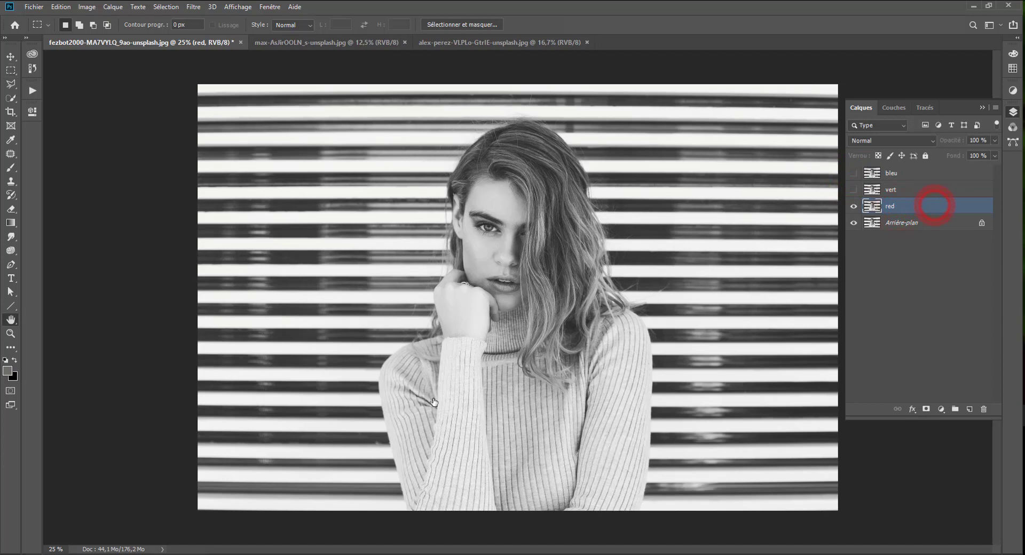
drag(675, 19, 722, 64)
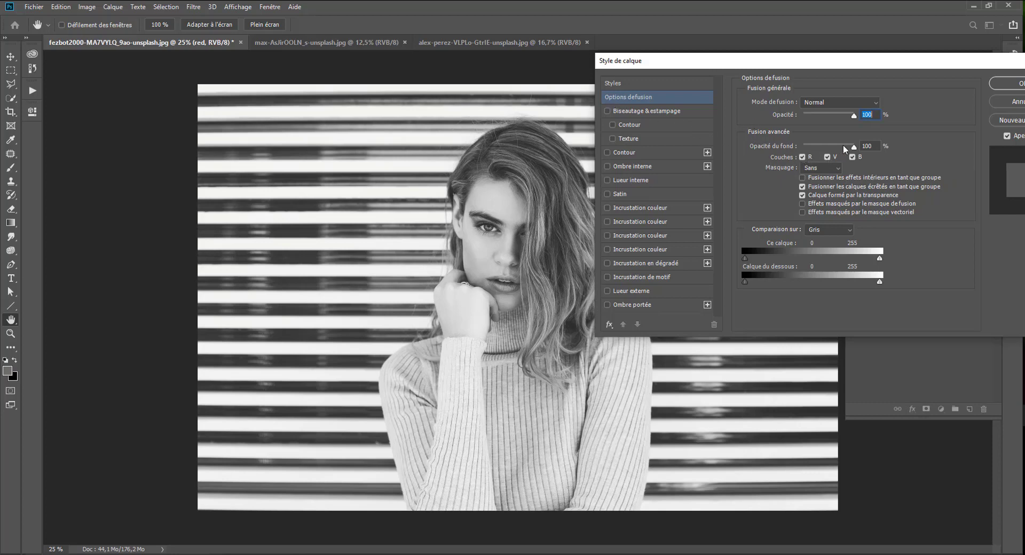
mouse_move(793, 66)
mouse_down()
mouse_move(715, 63)
mouse_move(794, 57)
mouse_move(788, 48)
mouse_up()
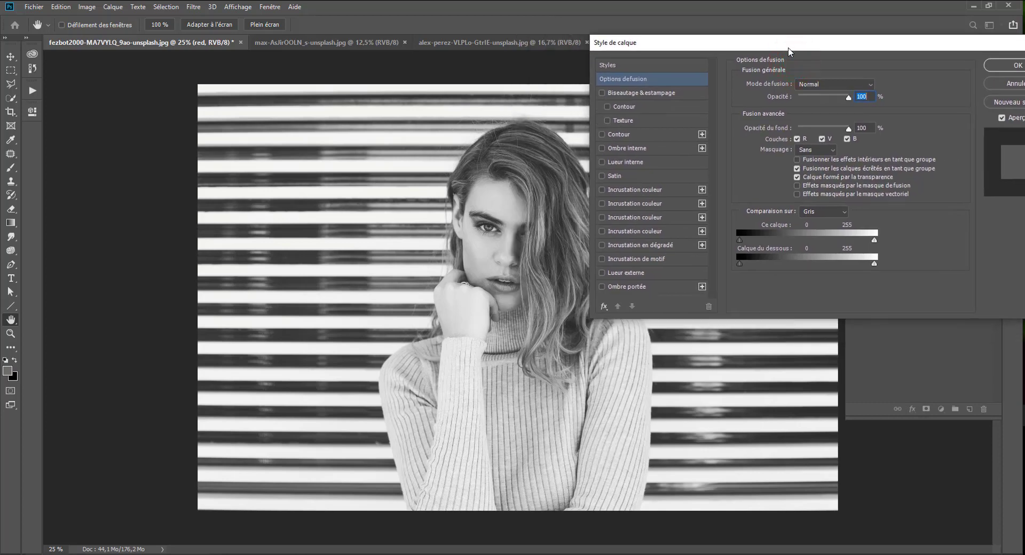
click(796, 139)
click(797, 139)
click(821, 139)
click(848, 139)
drag(816, 40, 308, 58)
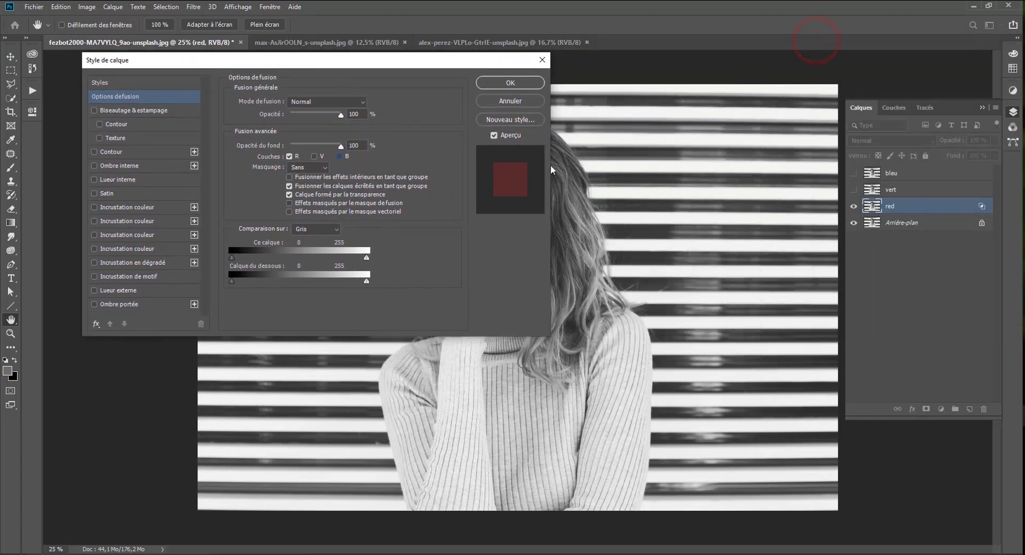
click(526, 81)
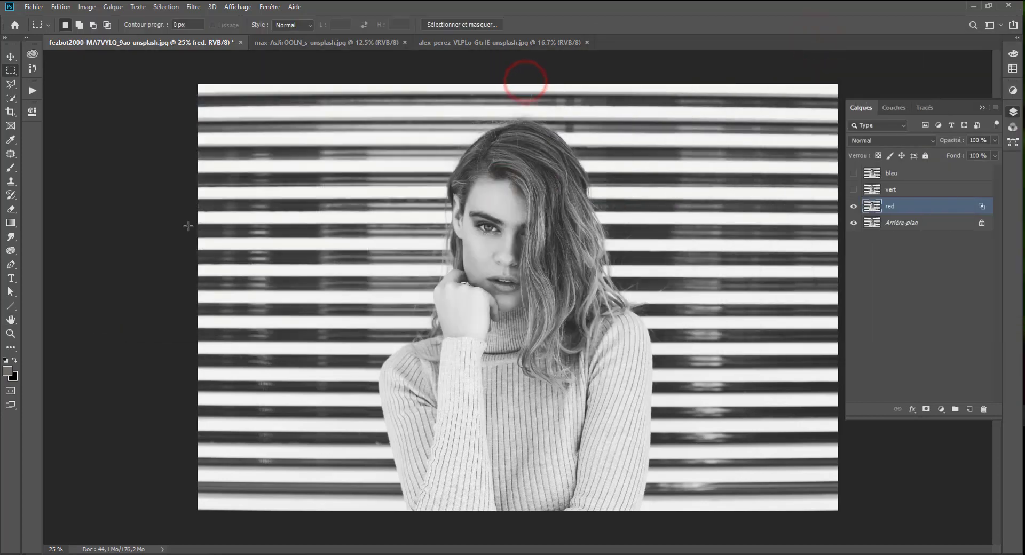
Shift the red layer horizontally to the left with the Move tool to create a red and cyan offset.
click(10, 57)
key(Left)
key(Left)
key(Left)
key(Left)
key(Left)
key(Left)
key(Left)
key(Left)
key(Left)
key(Left)
key(Left)
key(Left)
key(Left)
key(Left)
key(Left)
key(Left)
key(Left)
key(Left)
key(Left)
key(Left)
key(Left)
key(Left)
key(Left)
key(Left)
key(Left)
key(Left)
key(Left)
key(Left)
key(Left)
key(Left)
key(Left)
key(Left)
key(Left)
key(Left)
key(Left)
key(Left)
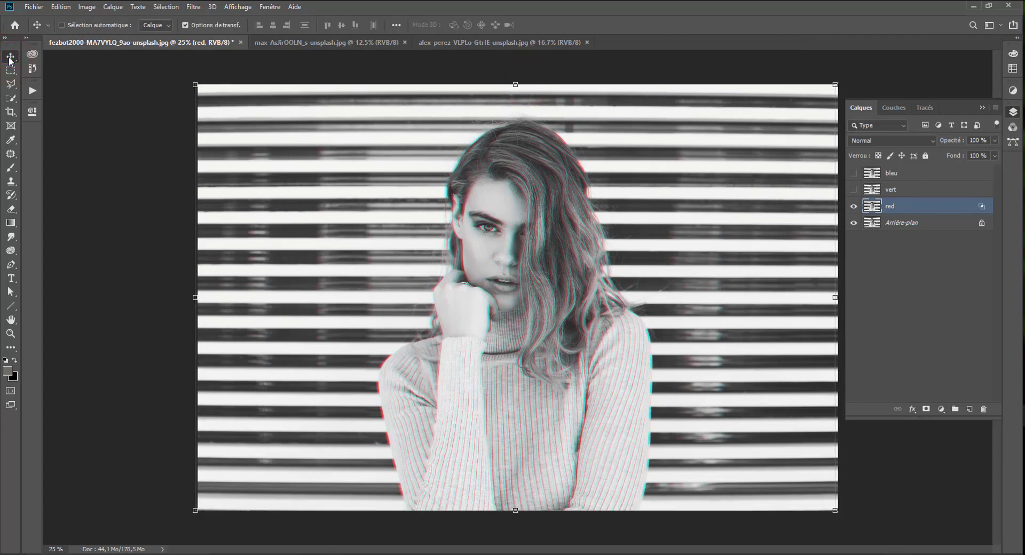
key(shift+Left)
key(shift+Left)
key(shift+Left)
key(shift+Left)
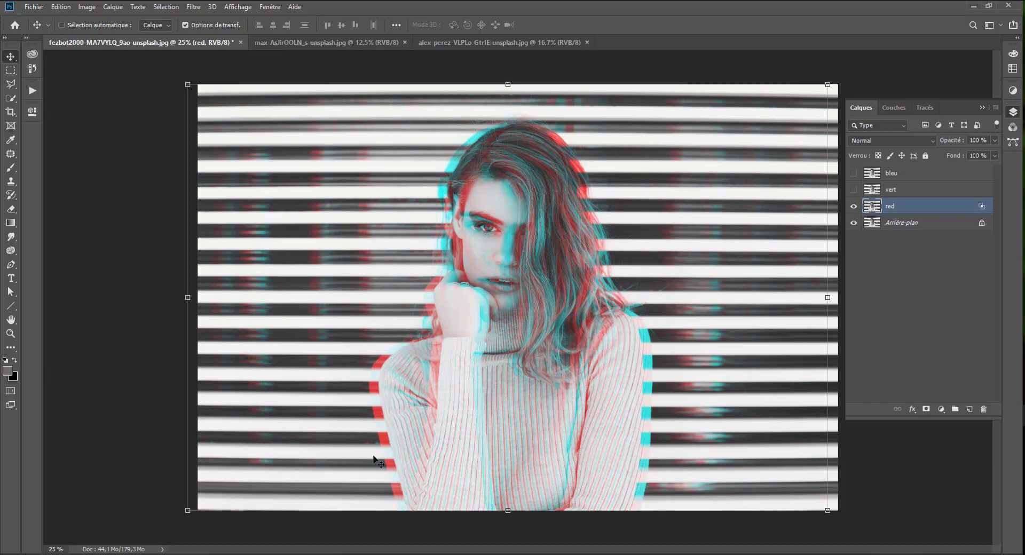
With vert shown instead of red, restrict the vert layer's blending to the V channel and shift it left.
click(853, 206)
click(854, 189)
click(897, 191)
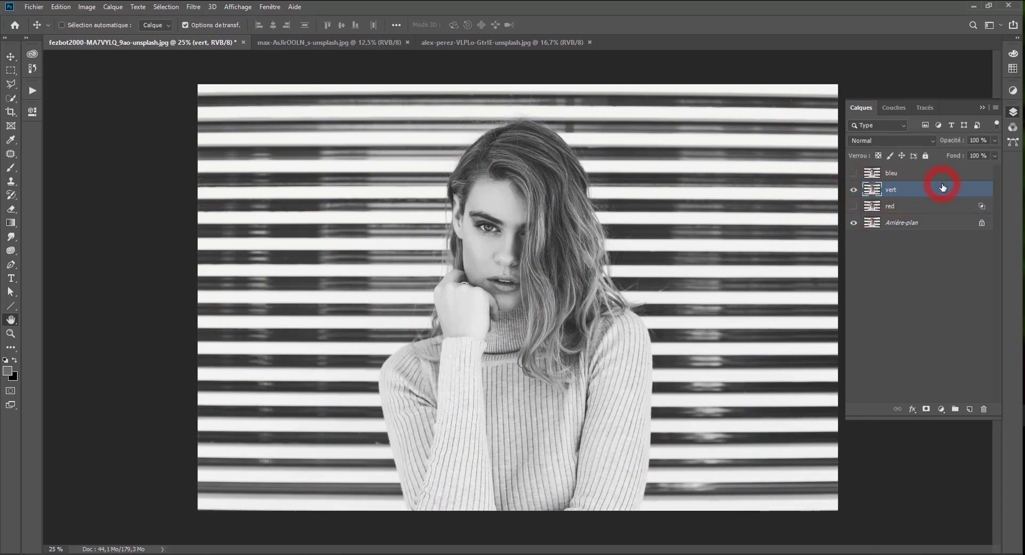
double_click(943, 187)
click(289, 156)
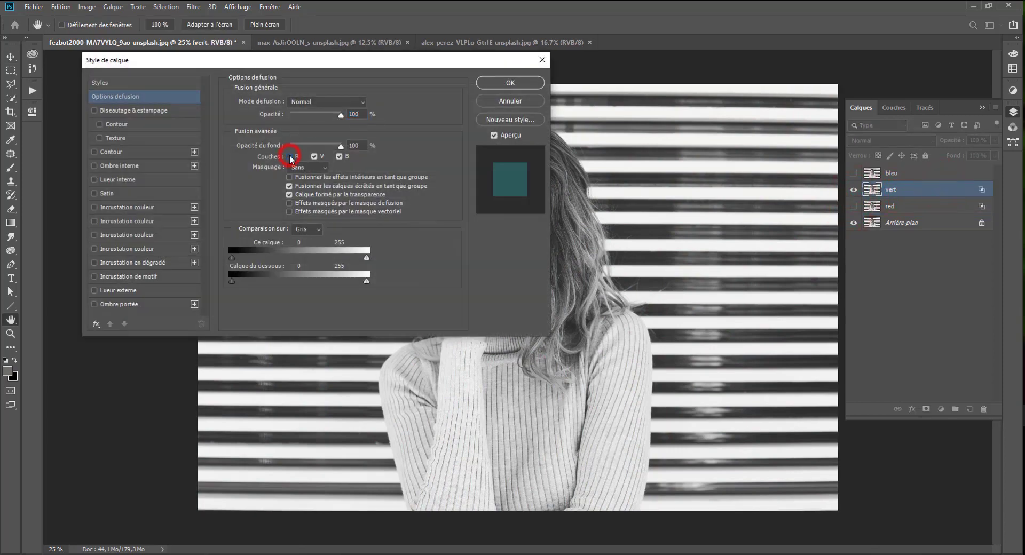
click(500, 83)
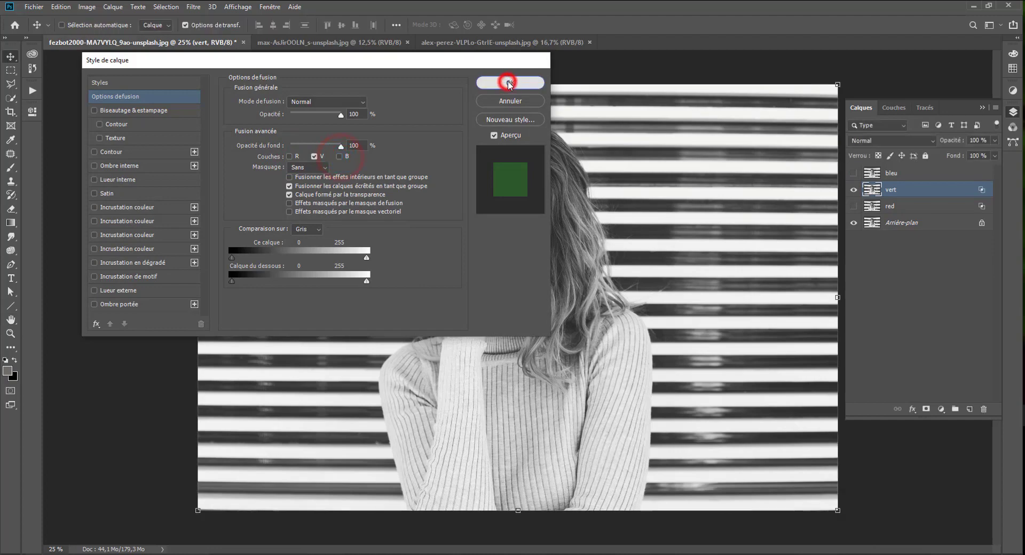
key(shift+Left)
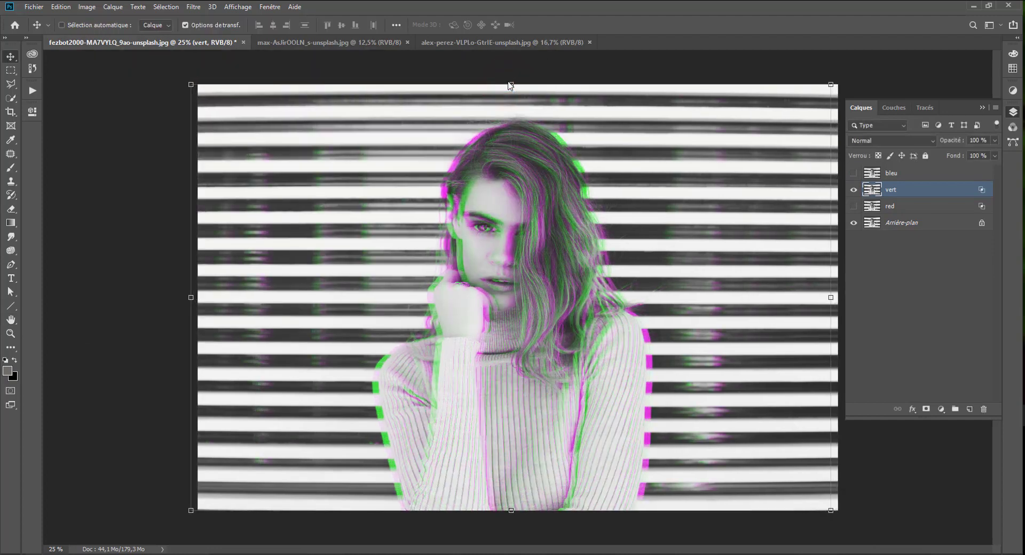
mouse_move(482, 208)
mouse_down()
mouse_move(495, 210)
mouse_move(475, 199)
mouse_move(479, 209)
mouse_up()
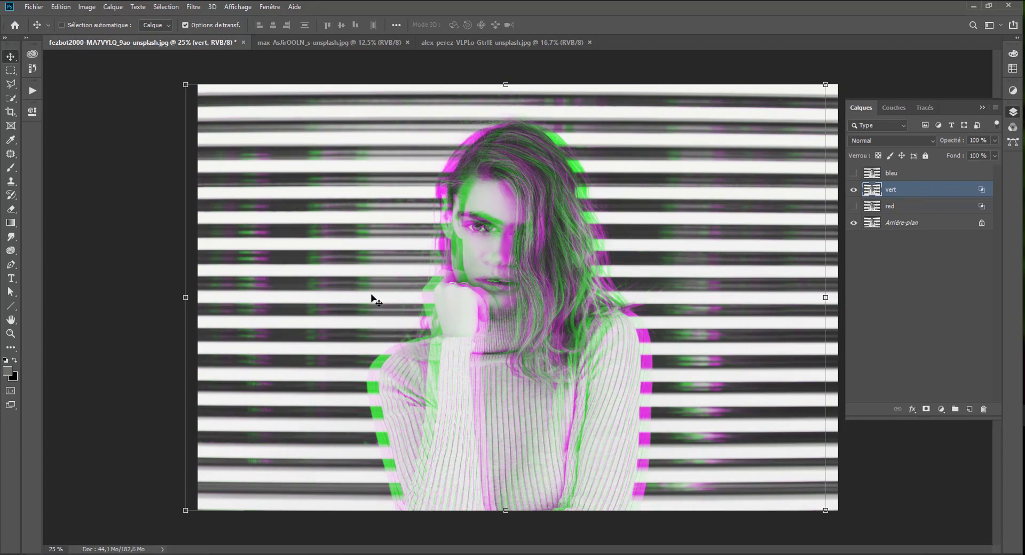
With bleu shown instead of vert, restrict the bleu layer's blending to the B channel and shift it right.
click(853, 189)
click(853, 173)
click(899, 173)
double_click(911, 175)
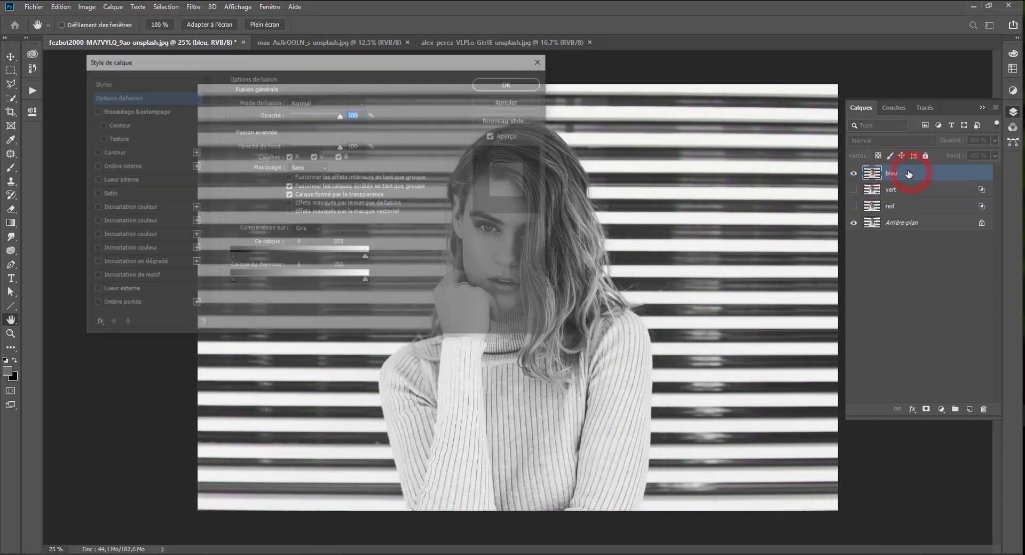
click(315, 156)
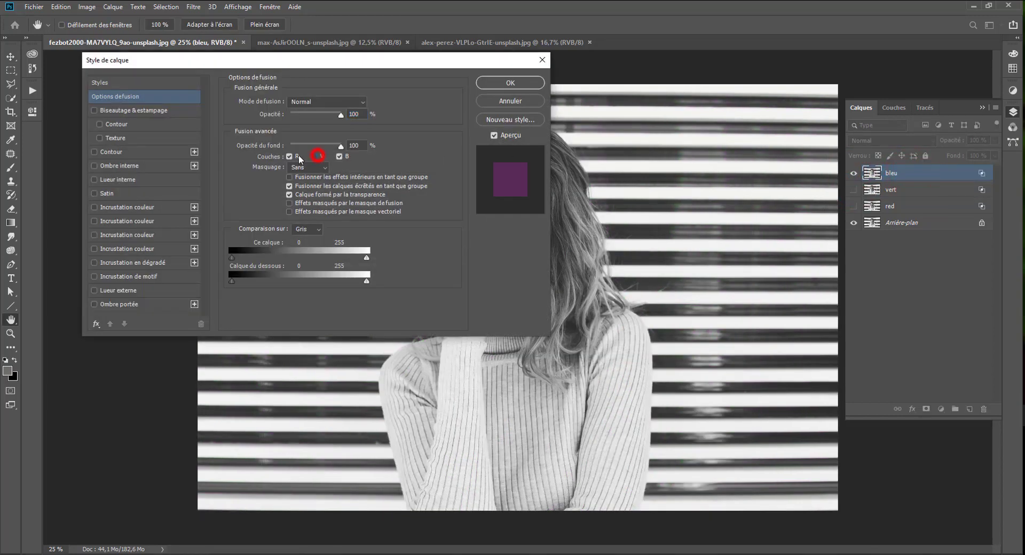
click(291, 157)
click(508, 82)
drag(527, 229, 540, 228)
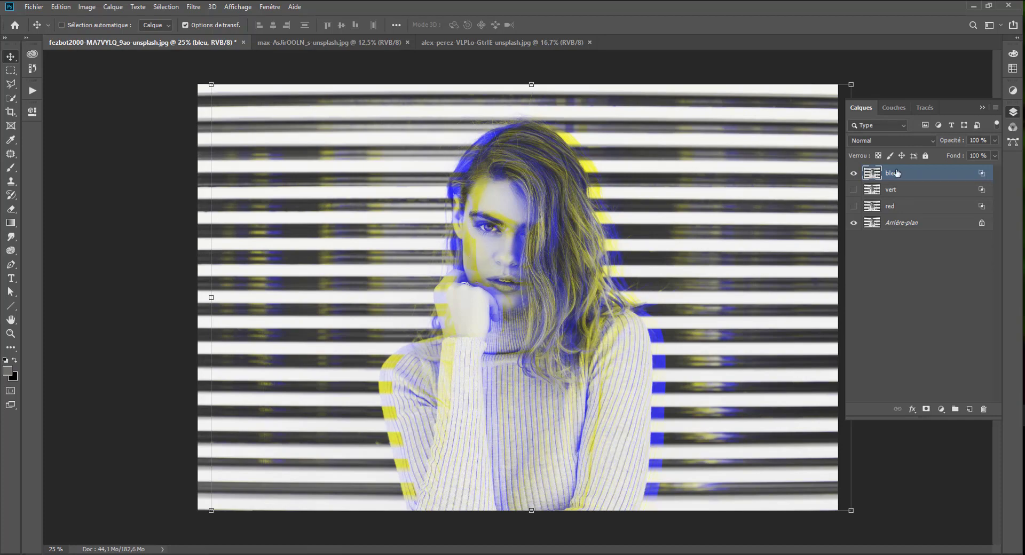
Compare the color combinations of the bleu, vert and red layers by toggling their visibility, leaving all three shown.
click(854, 190)
click(854, 190)
click(854, 190)
click(854, 206)
click(853, 206)
click(854, 206)
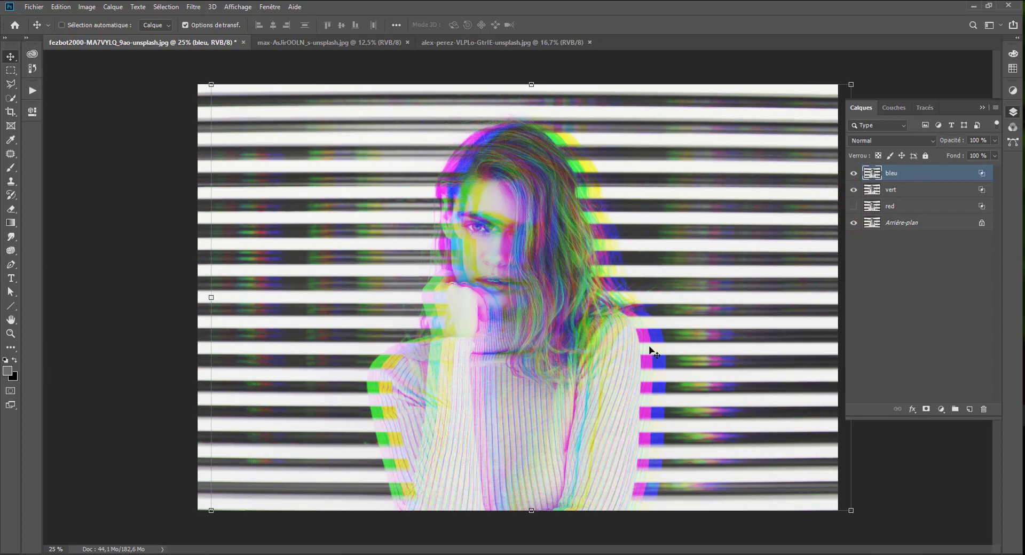
click(854, 190)
click(853, 207)
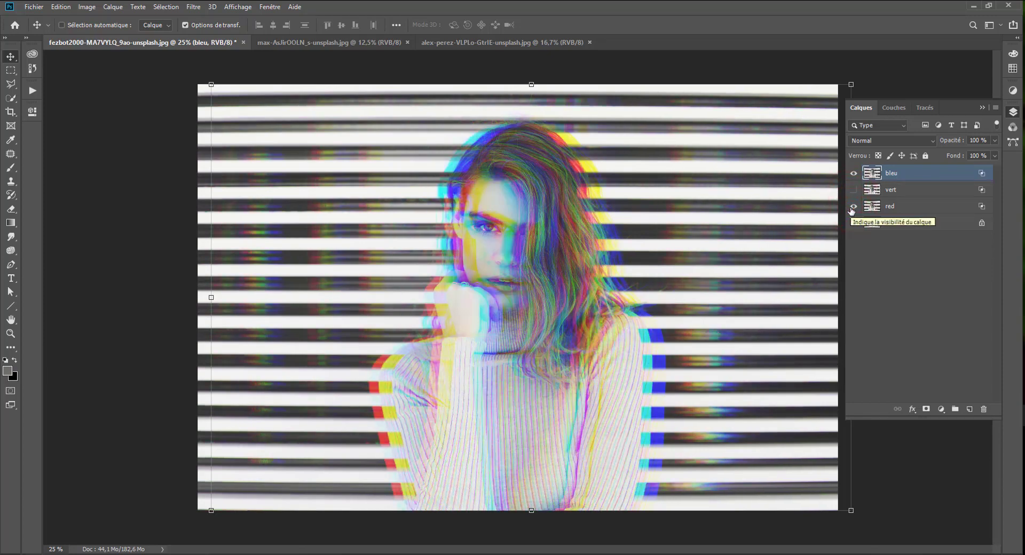
click(852, 208)
click(855, 176)
click(853, 191)
click(854, 178)
click(851, 207)
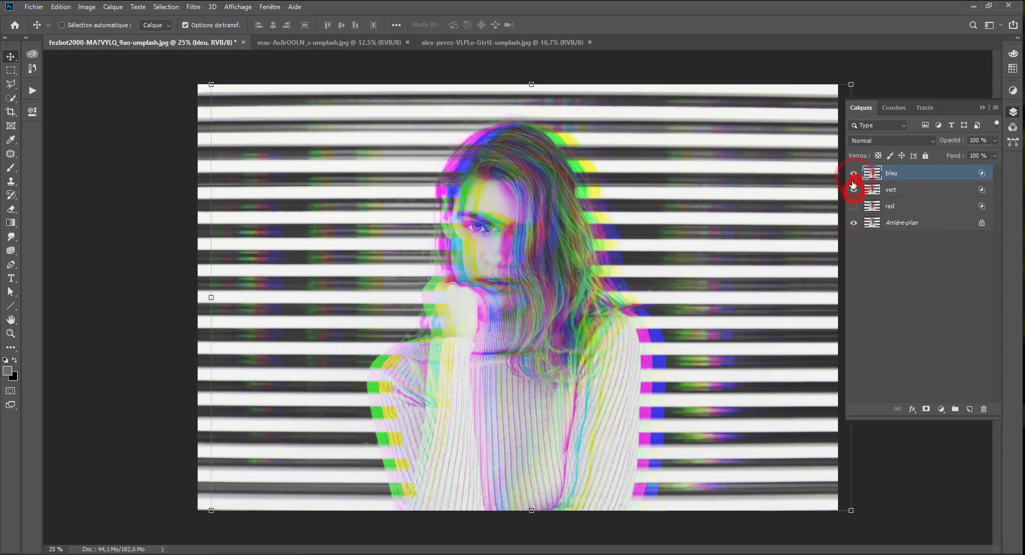
click(853, 207)
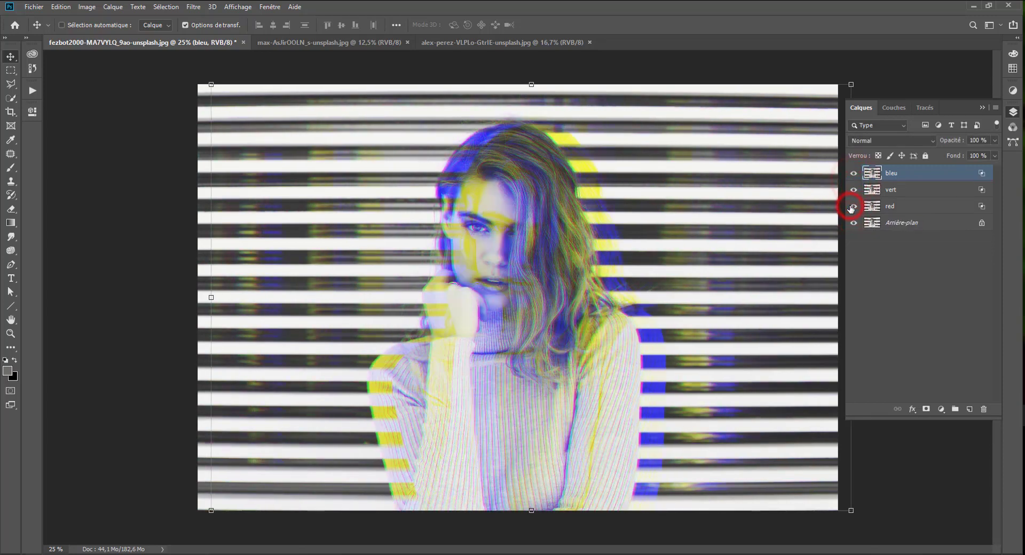
Move the vert layer well to the right of the original, checking the image edges with the Arrière-plan layer briefly hidden.
click(893, 190)
drag(691, 222, 742, 219)
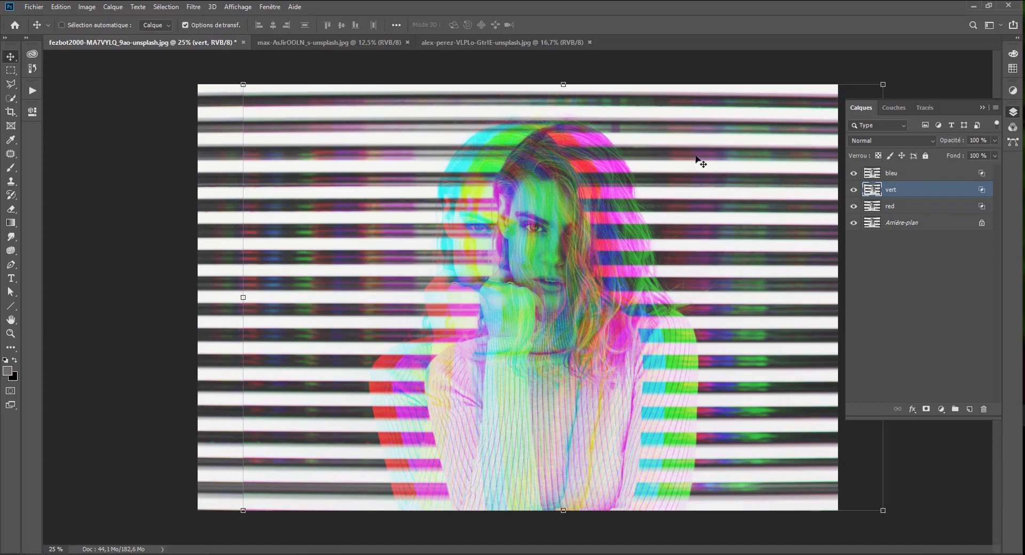
drag(664, 325, 656, 330)
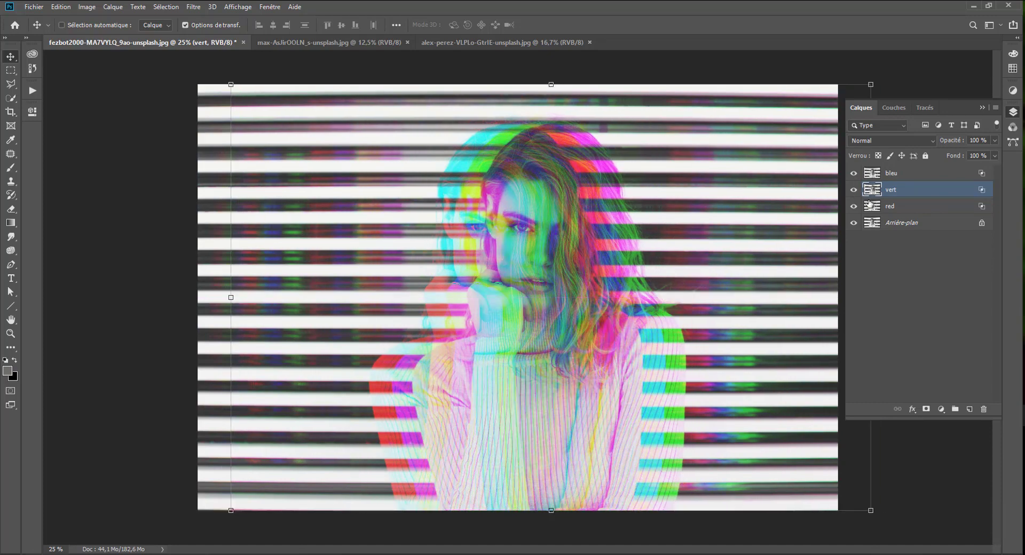
click(853, 223)
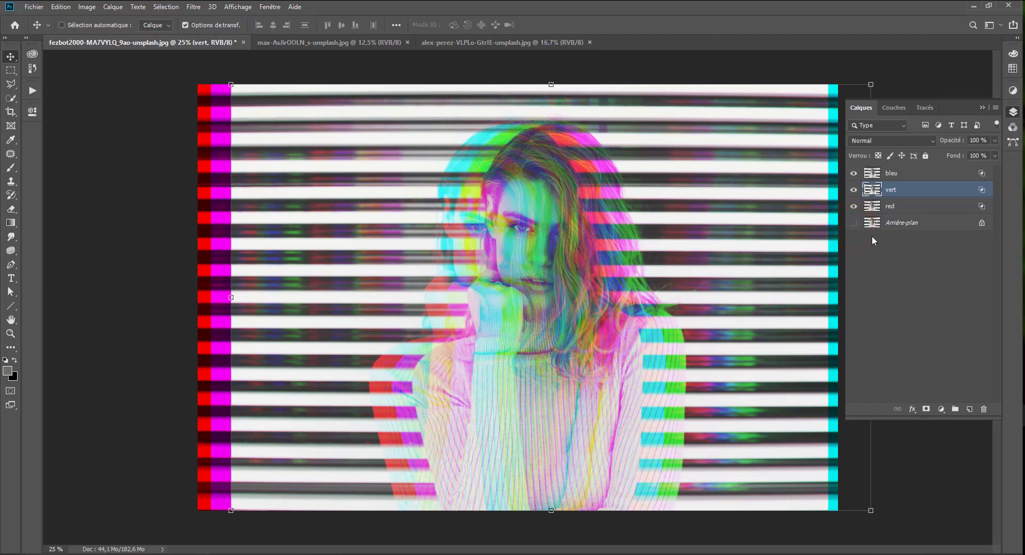
click(853, 223)
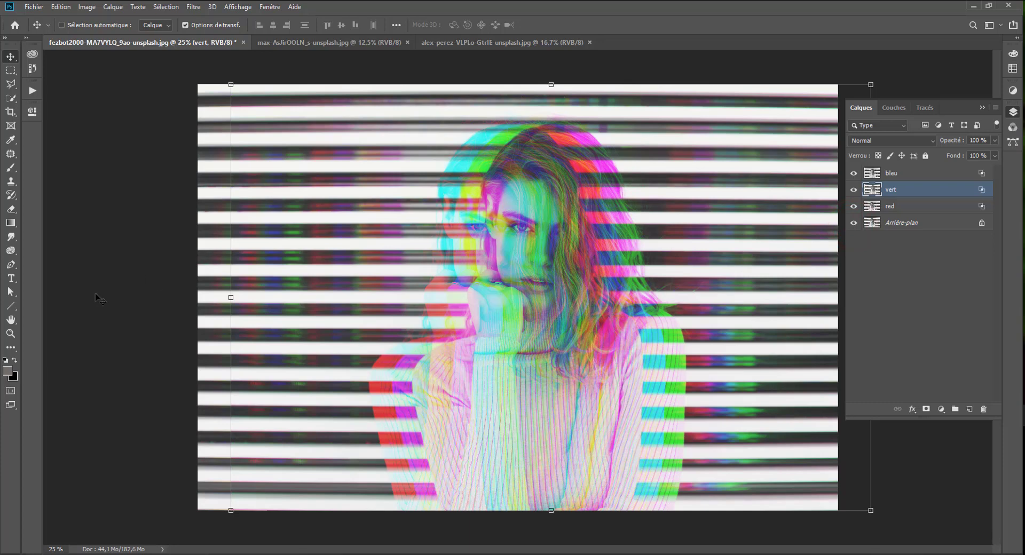
Group the red, vert and bleu layers and name the group couleur primaire.
key(ctrl)
click(906, 205)
shift+click(914, 174)
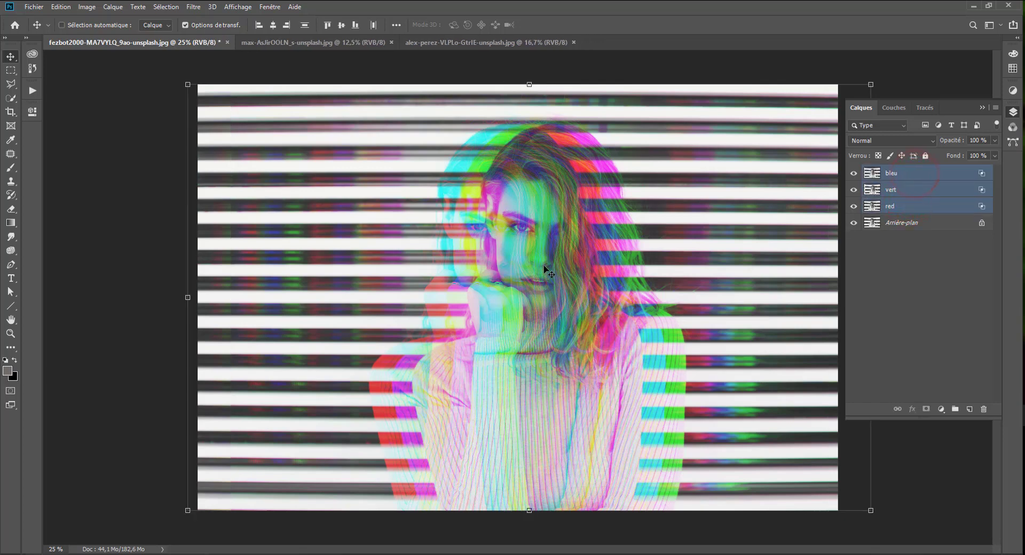
key(ctrl+g)
double_click(889, 170)
text(co)
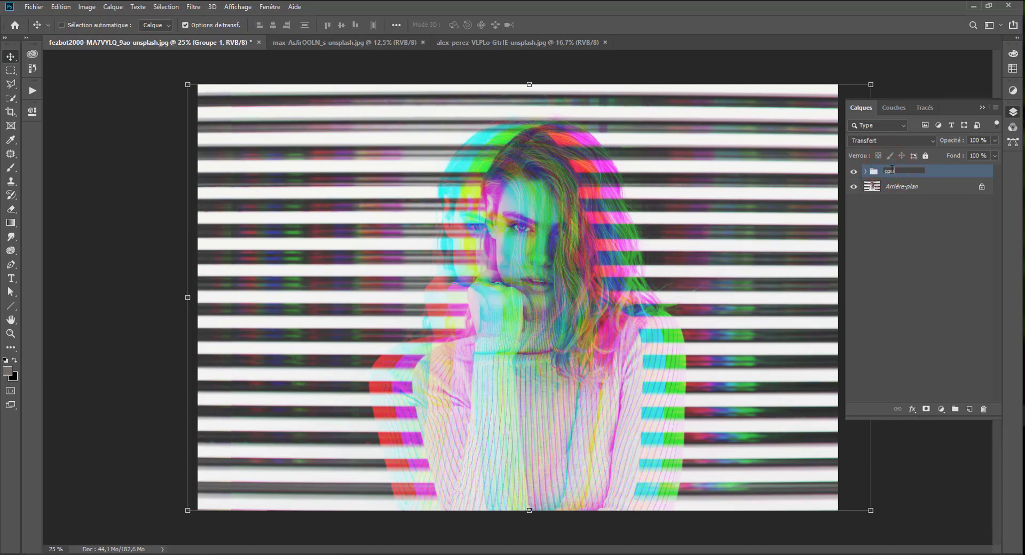
text(uleur primaire)
key(Return)
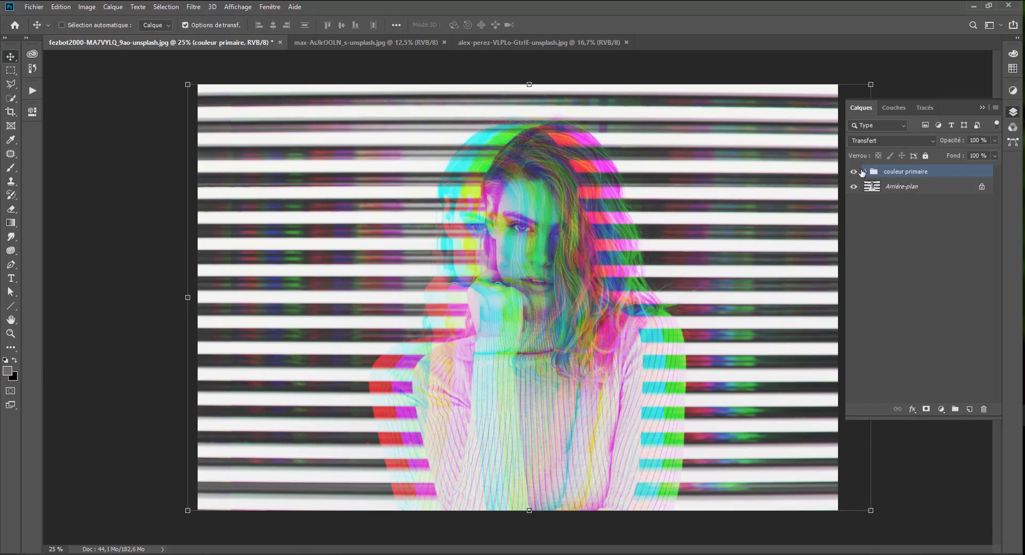
Hide the couleur primaire group and duplicate the Arrière-plan layer three times.
click(854, 172)
click(907, 187)
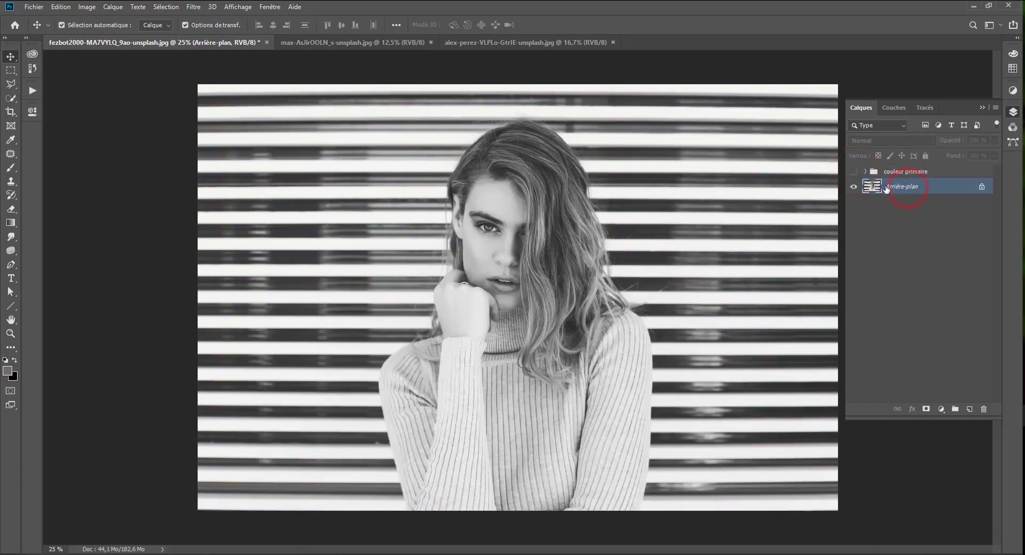
key(ctrl+j)
key(ctrl+j)
key(ctrl+j)
Rename the three new background copies, from lowest to highest, as R+B, R+V and V+B.
double_click(912, 219)
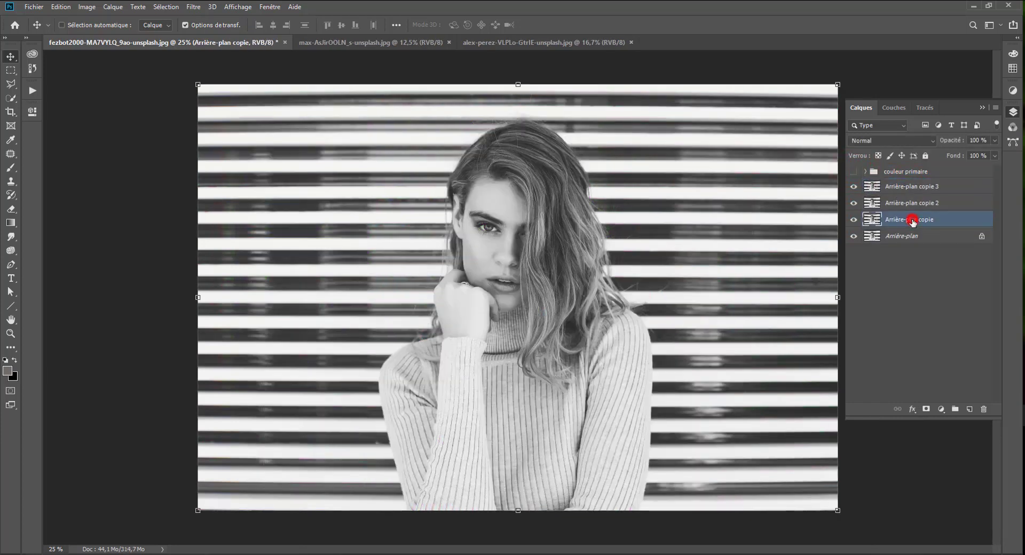
text(R+B)
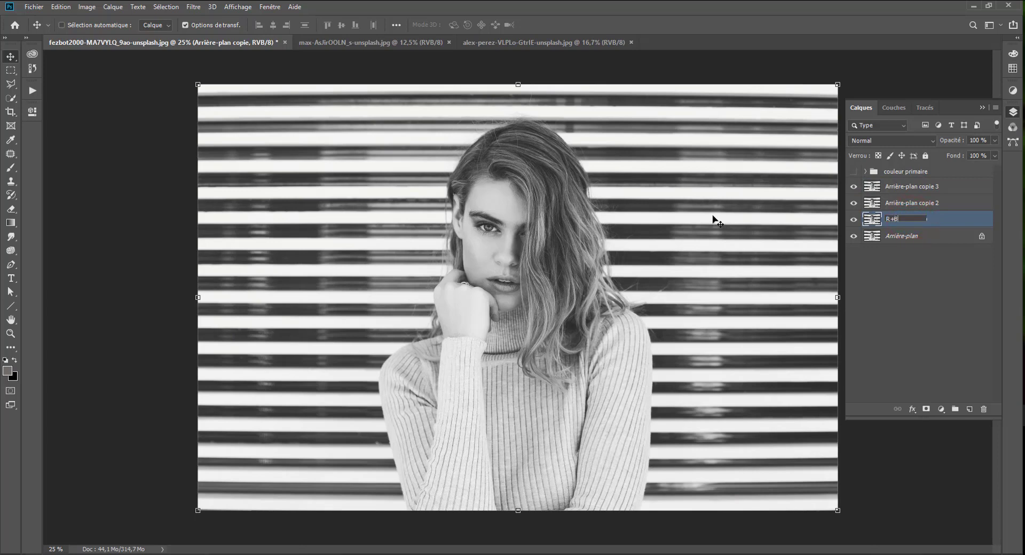
double_click(902, 202)
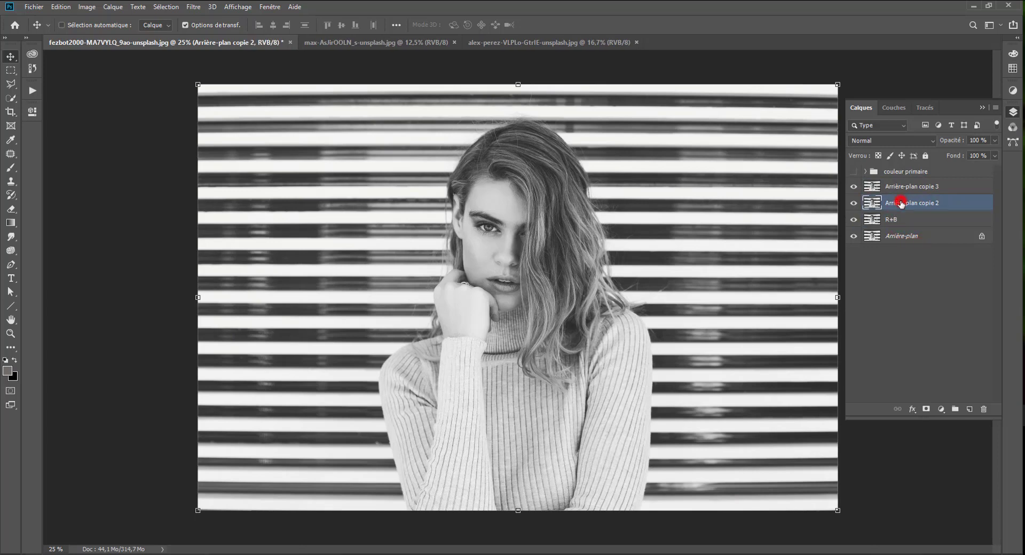
text(R+V)
double_click(896, 186)
text(V+B)
click(903, 208)
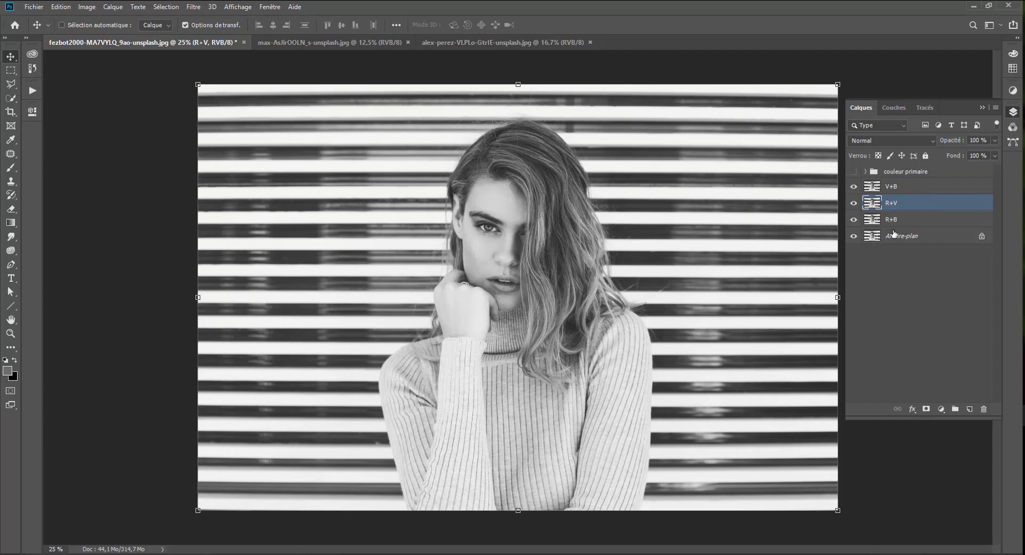
Exclude the green channel (V) from the R+B layer's advanced blending so only red and blue apply.
click(907, 219)
double_click(907, 219)
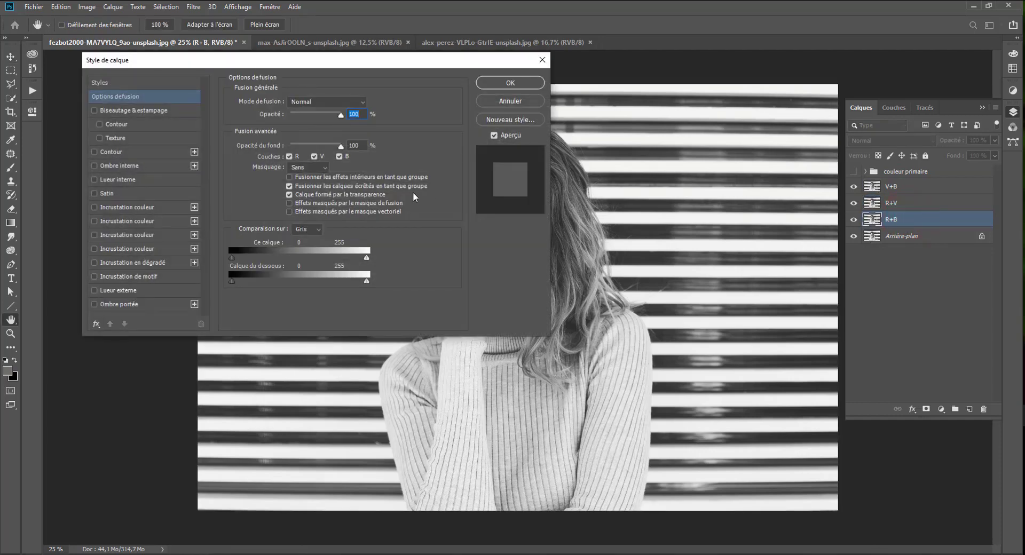
click(314, 156)
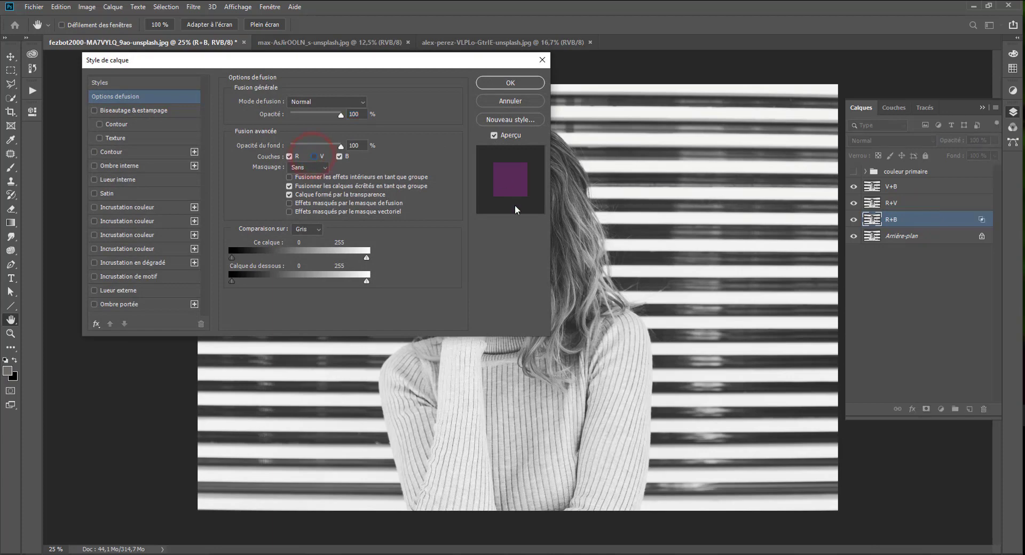
click(508, 82)
Exclude the blue channel (B) from the R+V layer's advanced blending so only red and green apply.
click(911, 202)
double_click(911, 202)
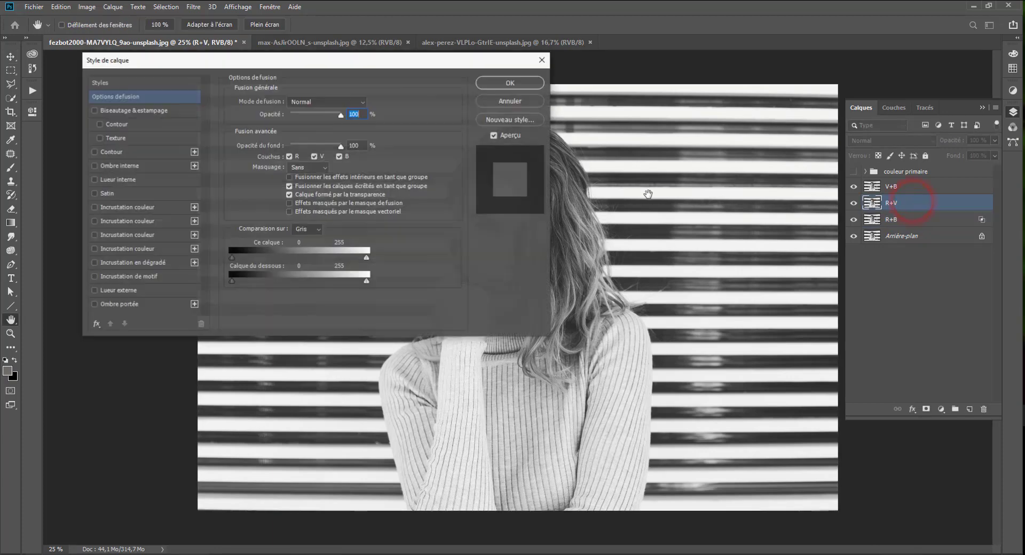
click(339, 156)
click(512, 84)
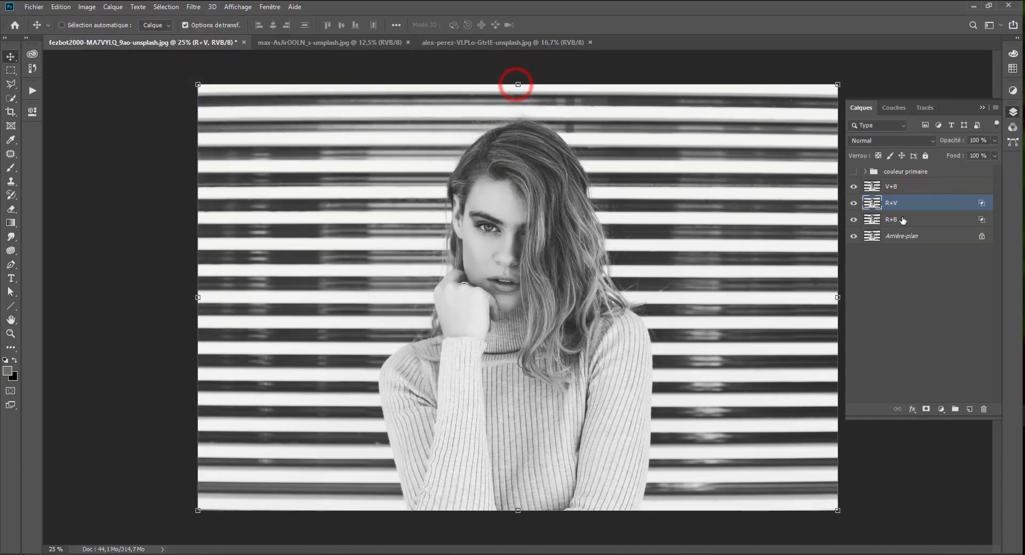
Exclude the red channel (R) from the V+B layer's advanced blending so only green and blue apply.
click(914, 187)
double_click(919, 188)
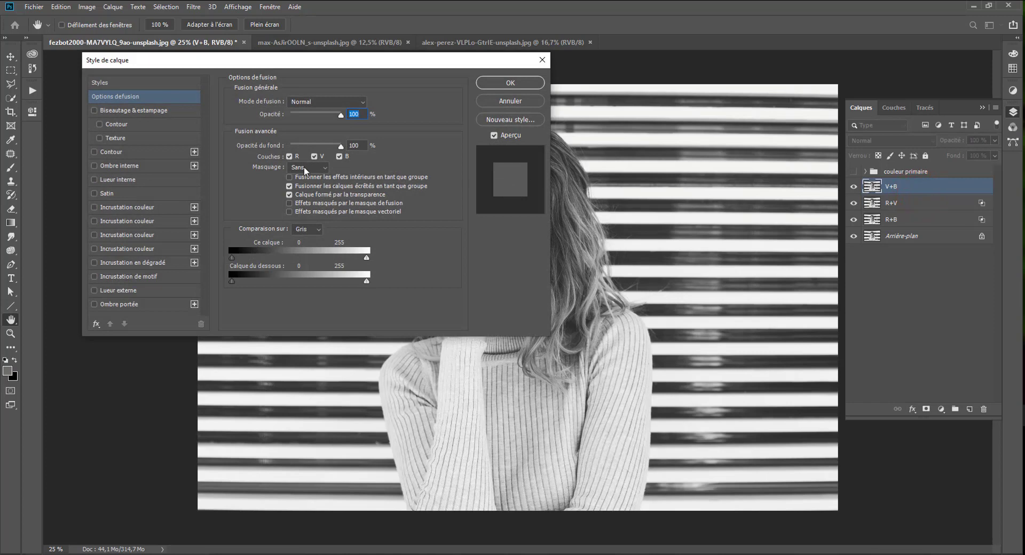
click(290, 157)
click(510, 83)
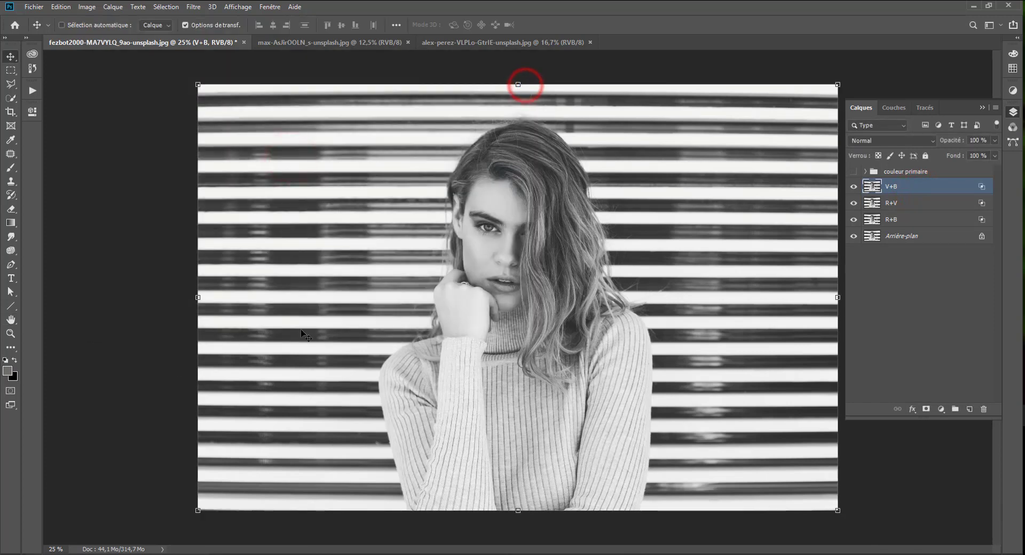
Hide the R+V and R+B layers and shift the V+B layer slightly to the right of the original.
drag(854, 204, 854, 220)
drag(546, 241, 567, 251)
drag(568, 249, 569, 249)
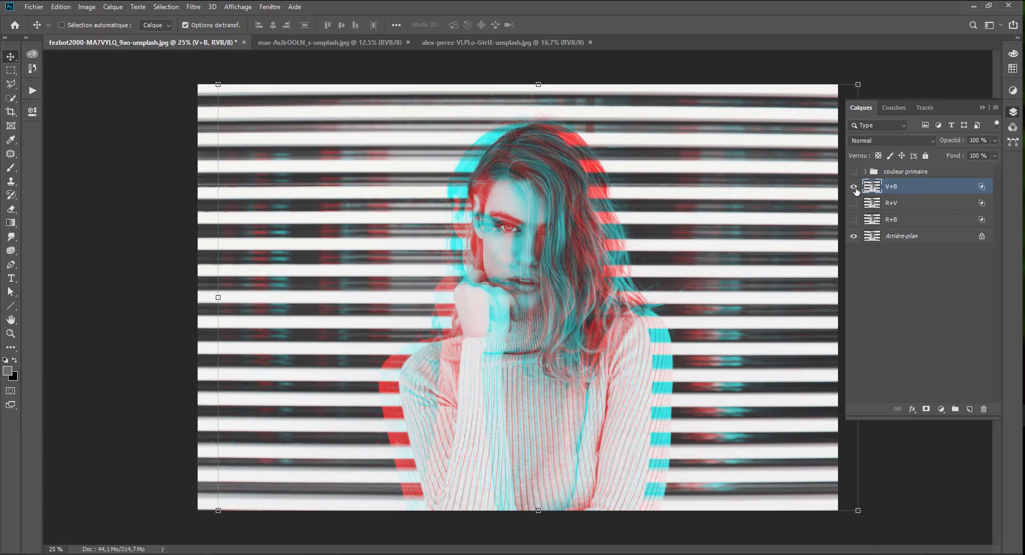
Hide the V+B layer, show R+V, and shift the R+V layer slightly to the left of the original.
click(855, 188)
click(853, 204)
drag(642, 251, 606, 239)
click(912, 203)
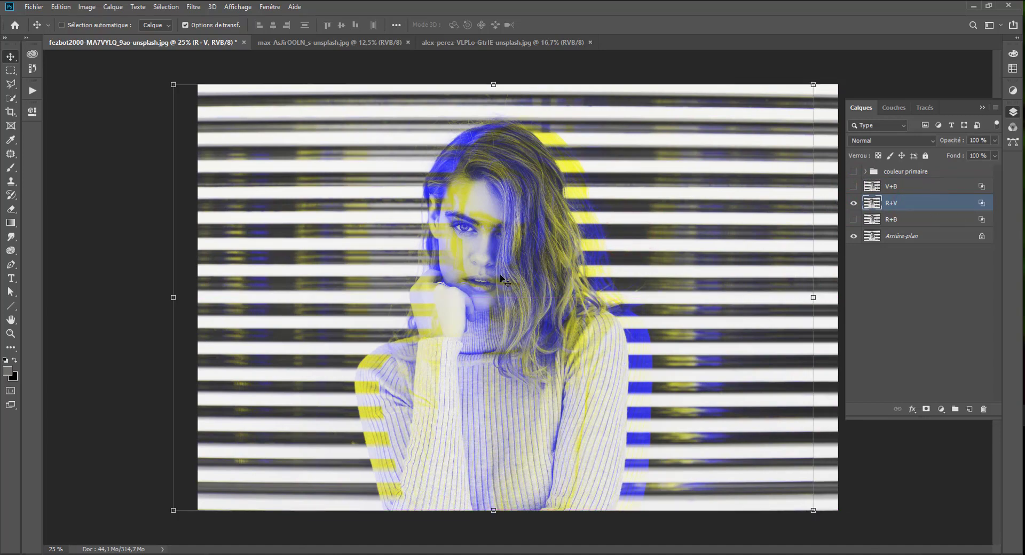
Hide the R+V layer, show R+B, and shift the R+B layer slightly to the right of the original.
click(853, 203)
click(853, 219)
click(906, 220)
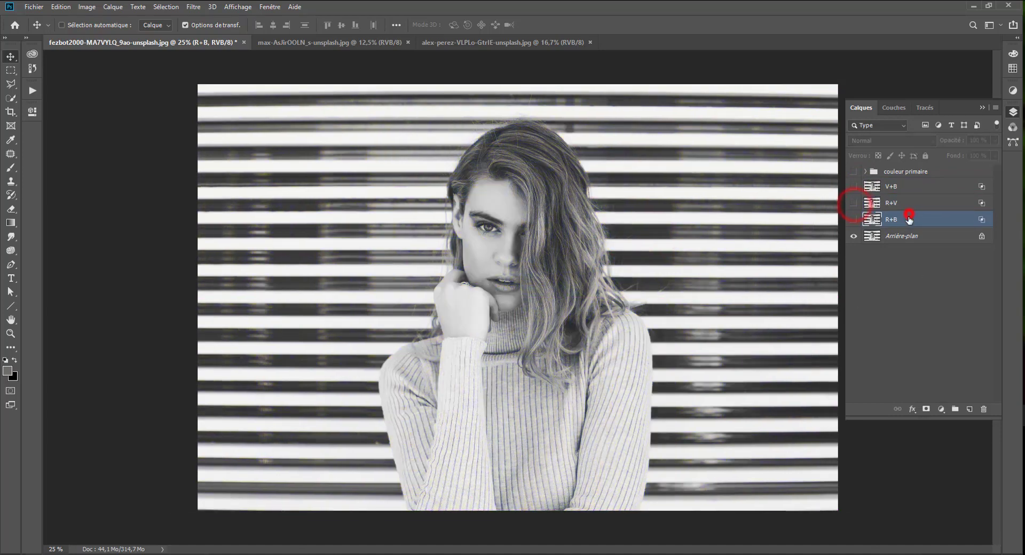
drag(567, 257, 591, 251)
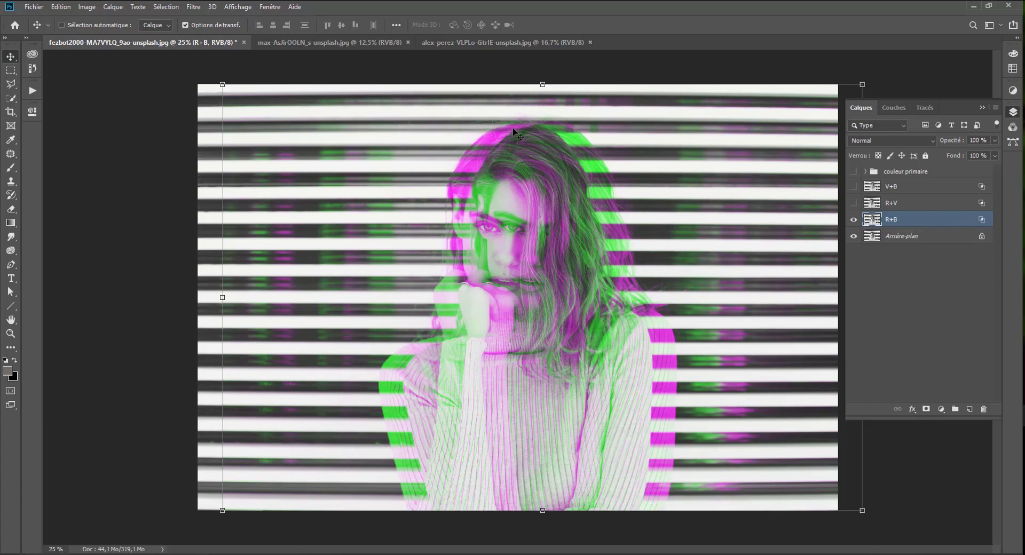
Compare the color fringes of R+V and V+B by showing each alone, leaving only the Arrière-plan layer visible.
click(853, 218)
click(853, 207)
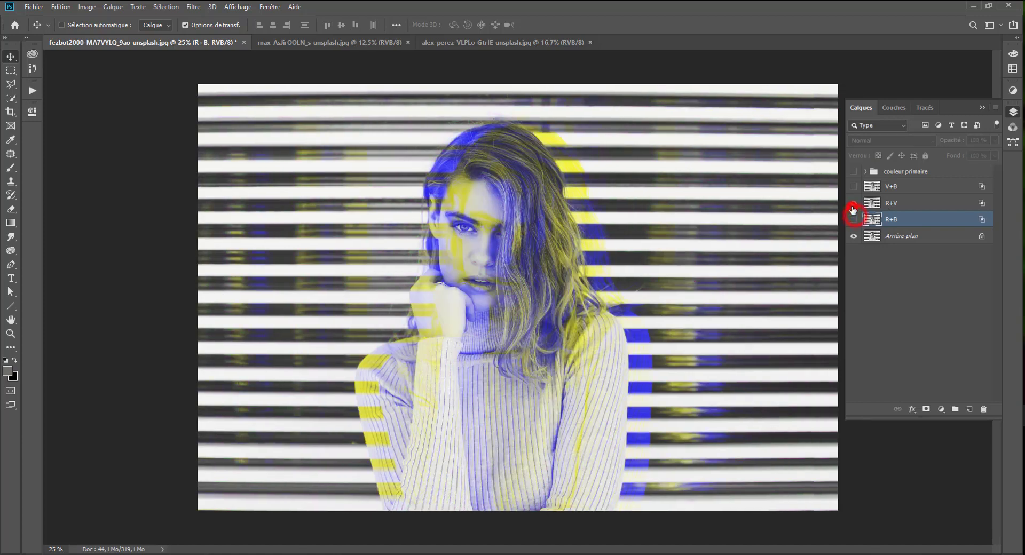
click(852, 208)
click(854, 186)
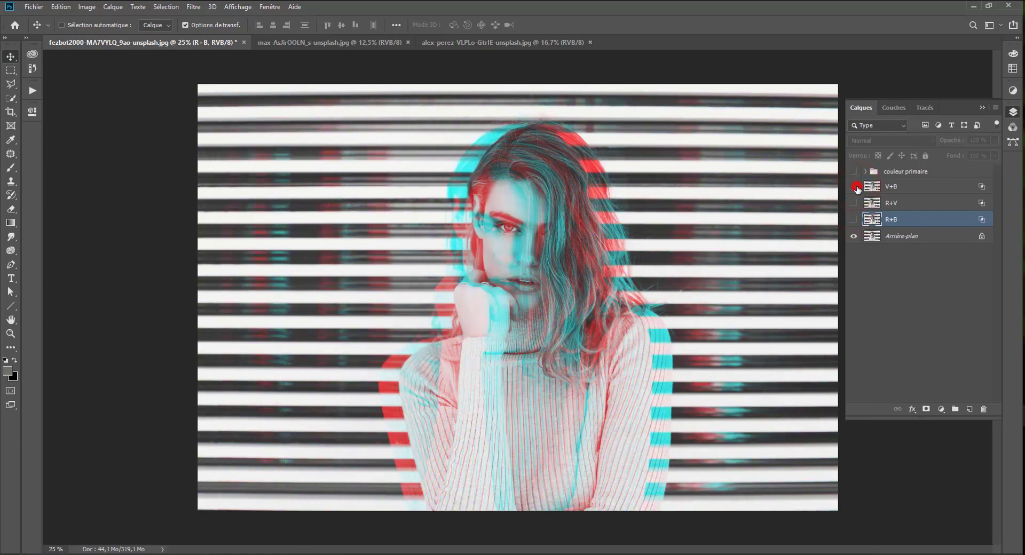
click(854, 187)
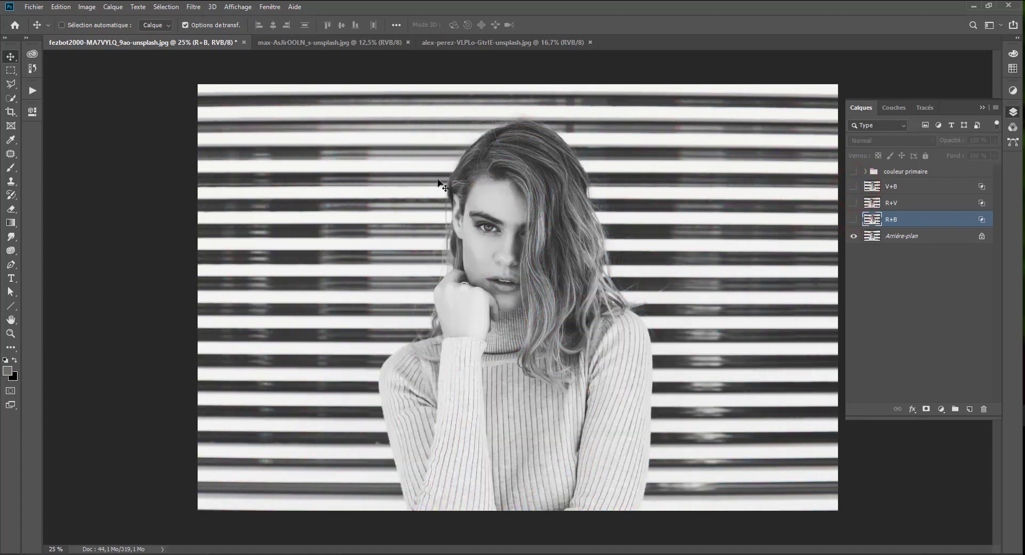
ctrl+click(441, 180)
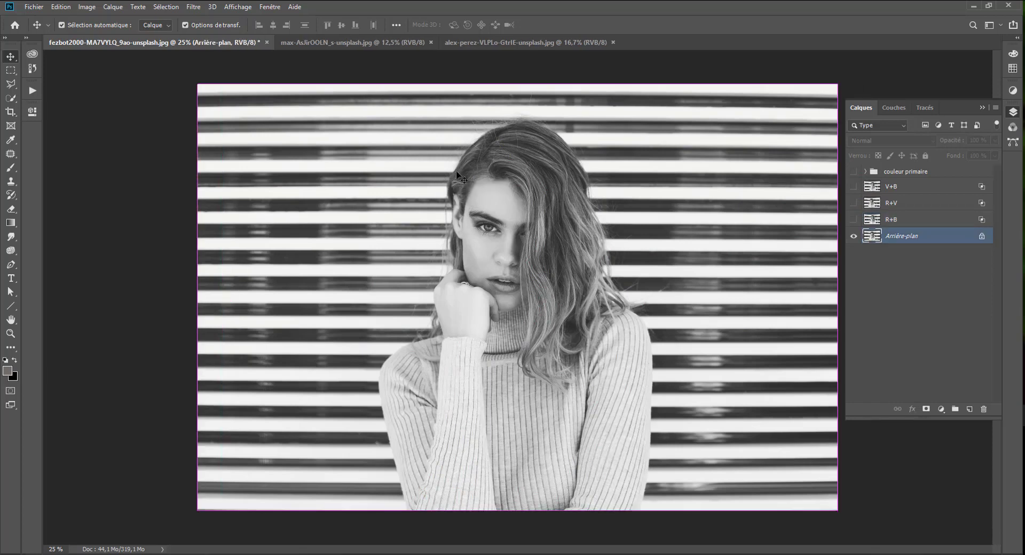
Detach the Couleur panel beside the image and switch its display to the color wheel (Roue chromatique).
click(1013, 56)
drag(1013, 54, 888, 107)
click(888, 108)
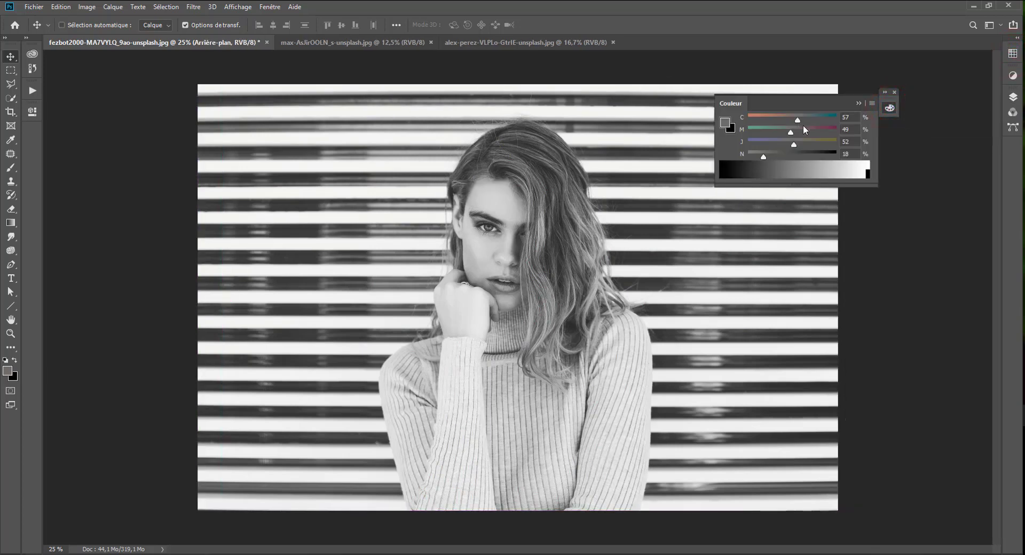
click(270, 7)
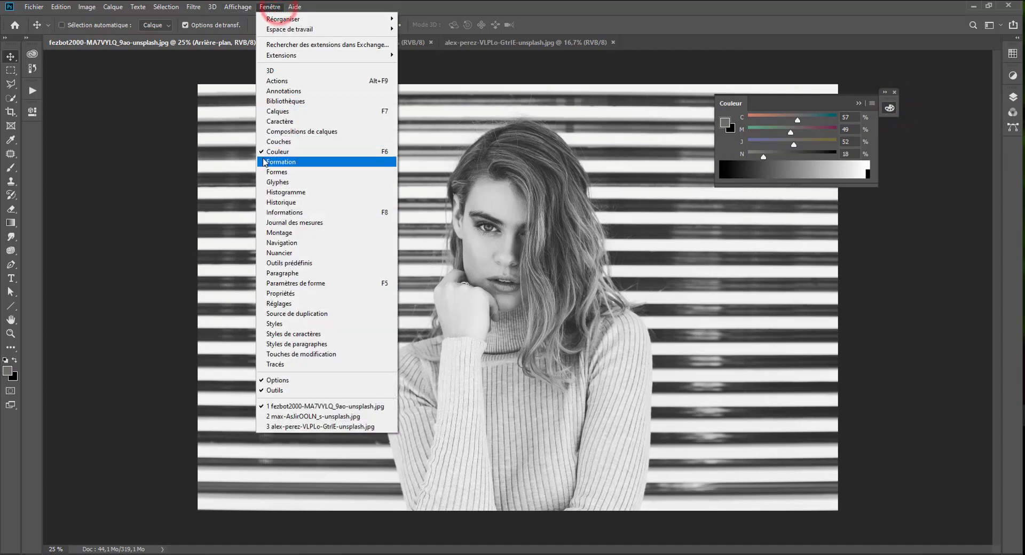
click(871, 104)
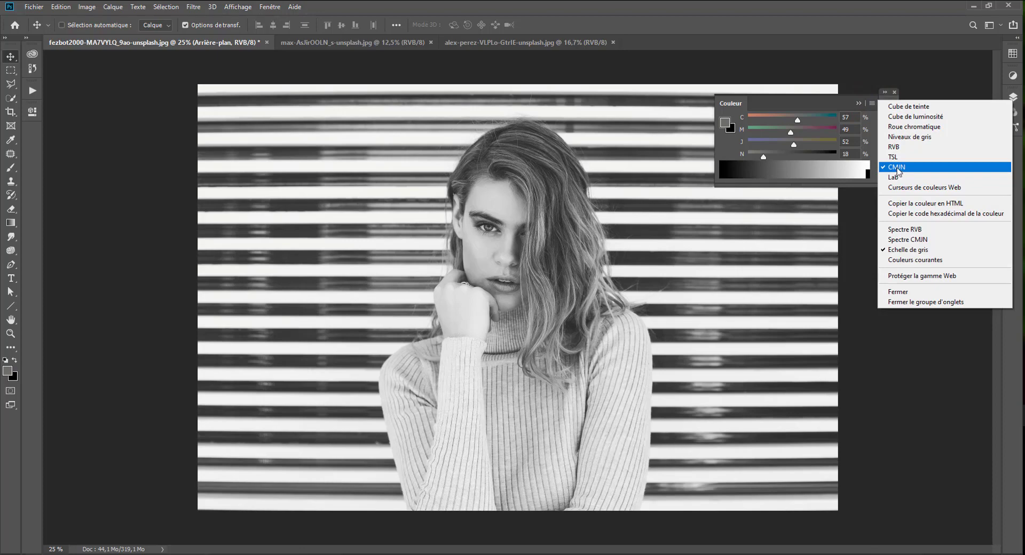
click(901, 126)
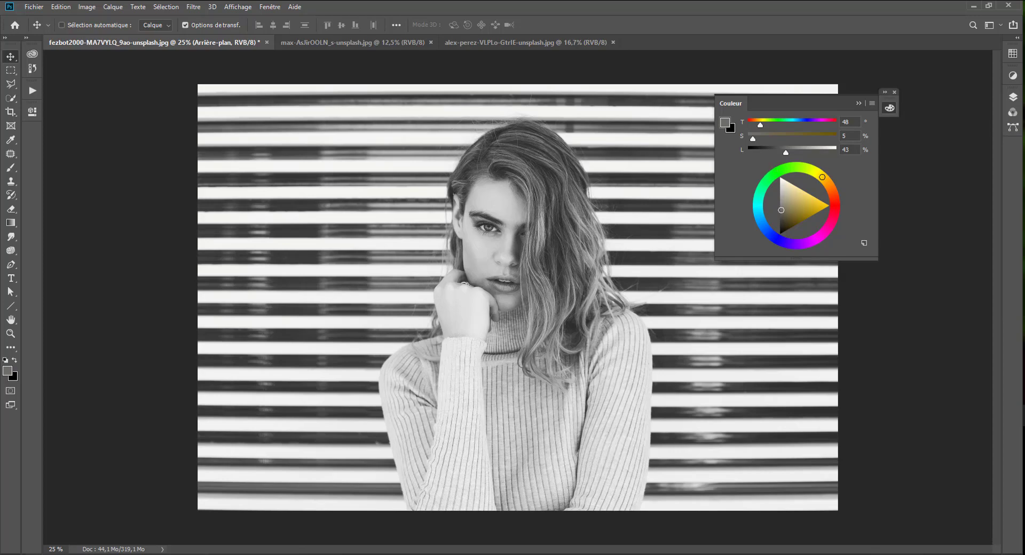
Compare the R+B, R+V and V+B fringes one by one with the color wheel, leaving V+B visible and the panels collapsed.
click(1012, 96)
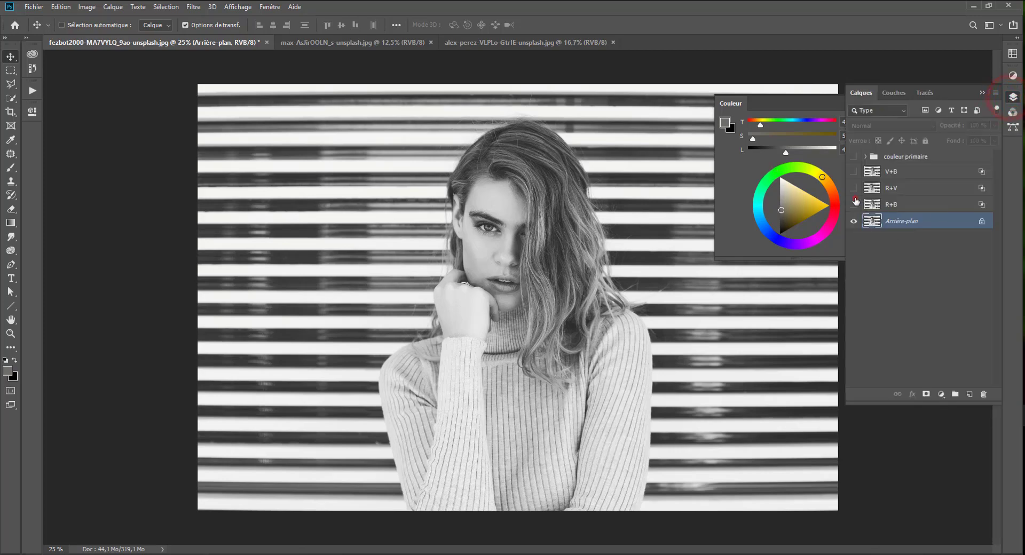
click(853, 205)
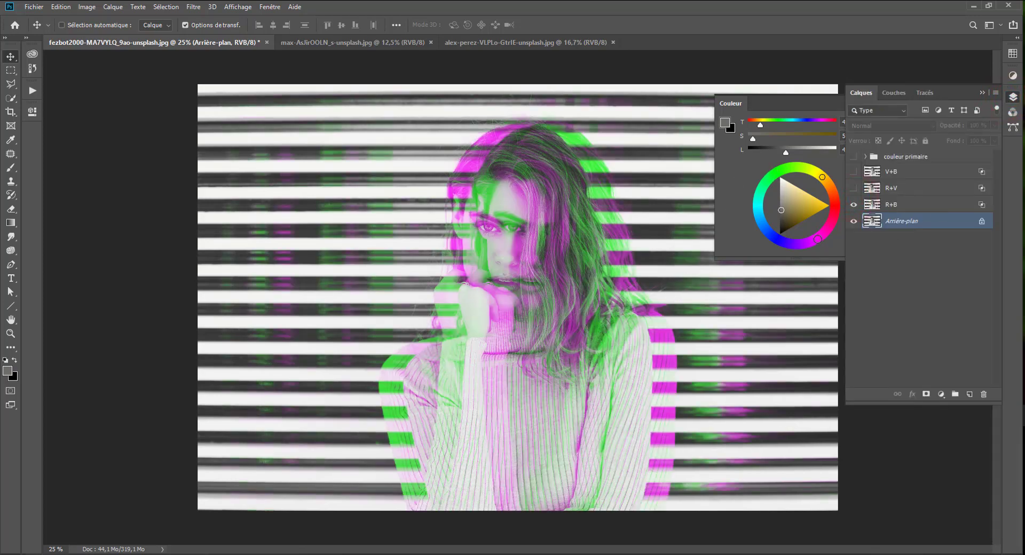
click(852, 204)
click(853, 188)
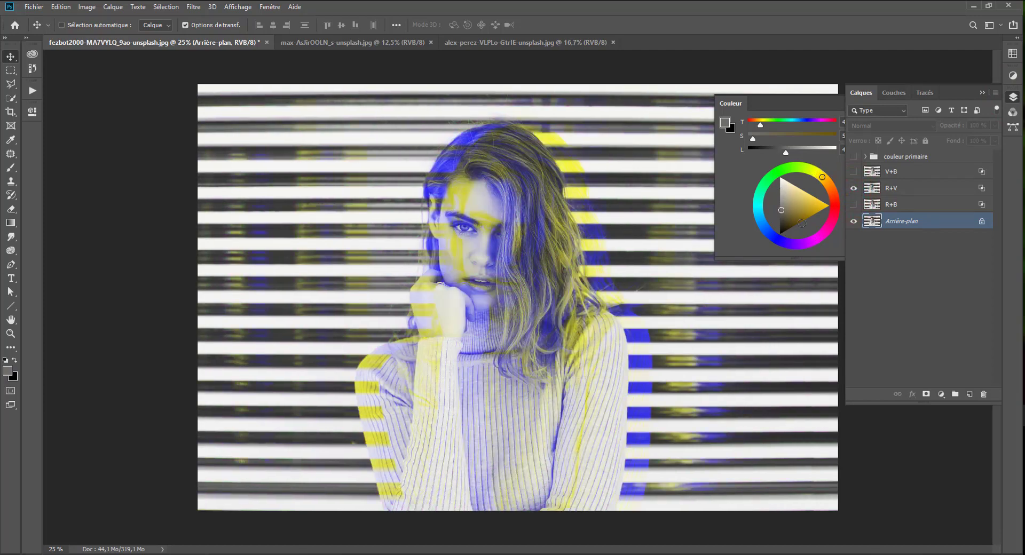
click(853, 188)
click(853, 171)
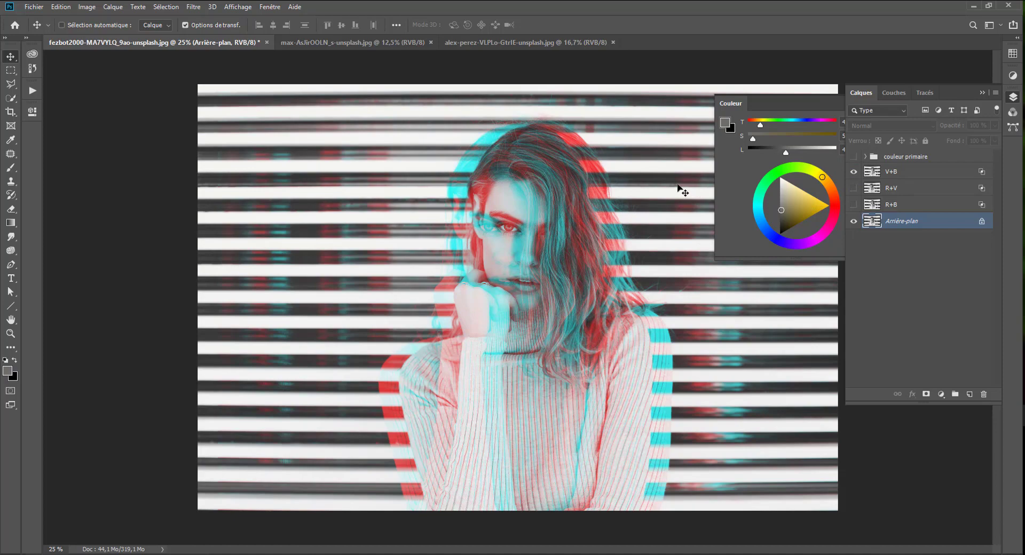
click(1012, 97)
click(887, 107)
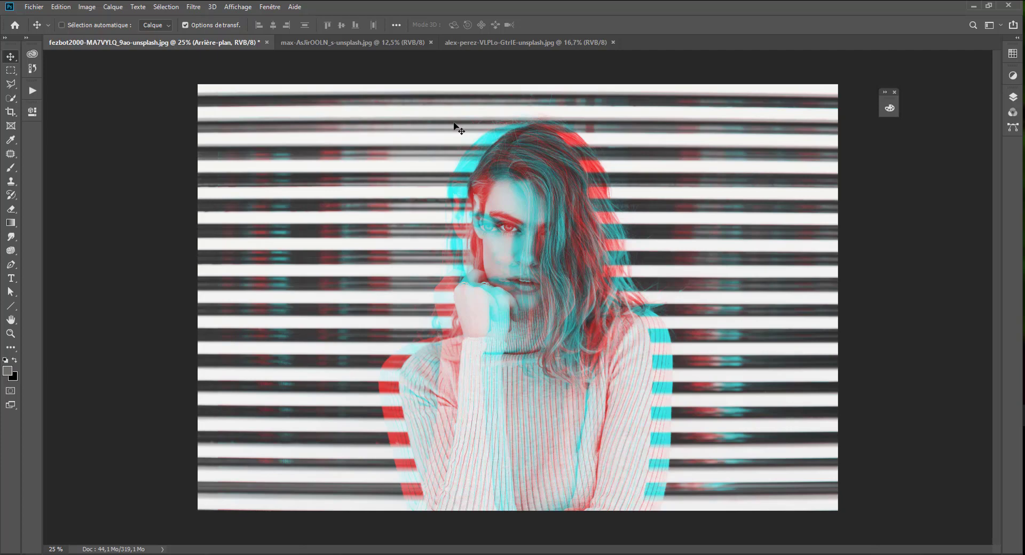
click(354, 43)
click(514, 44)
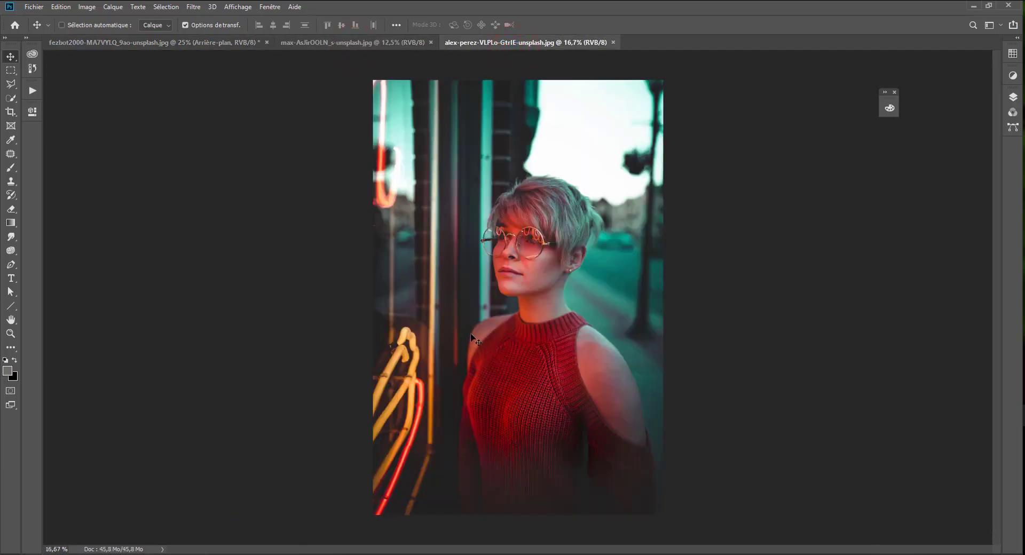
Group the portrait's R+B, R+V and V+B layers and name the group couleur complémentaire.
click(1012, 101)
click(159, 43)
click(897, 205)
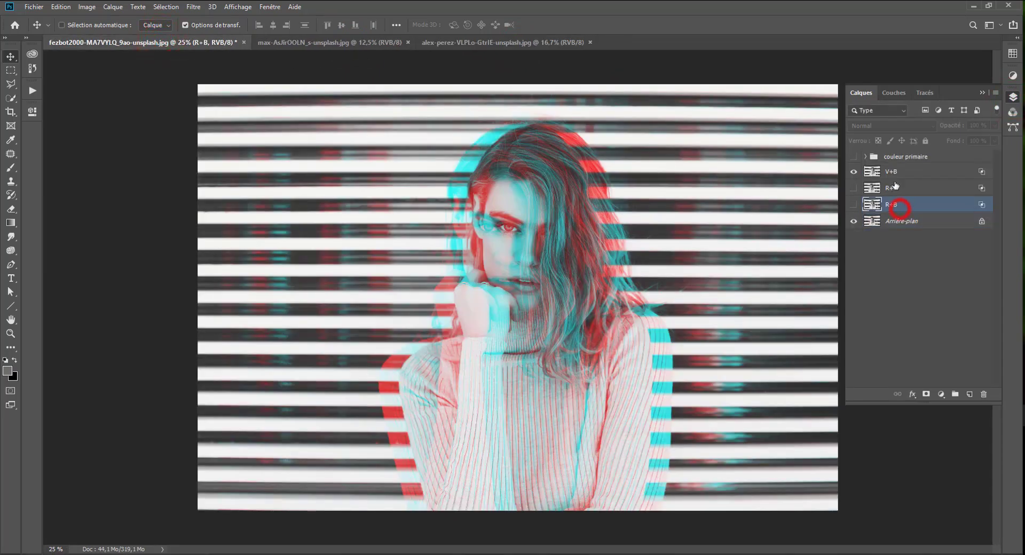
shift+click(895, 176)
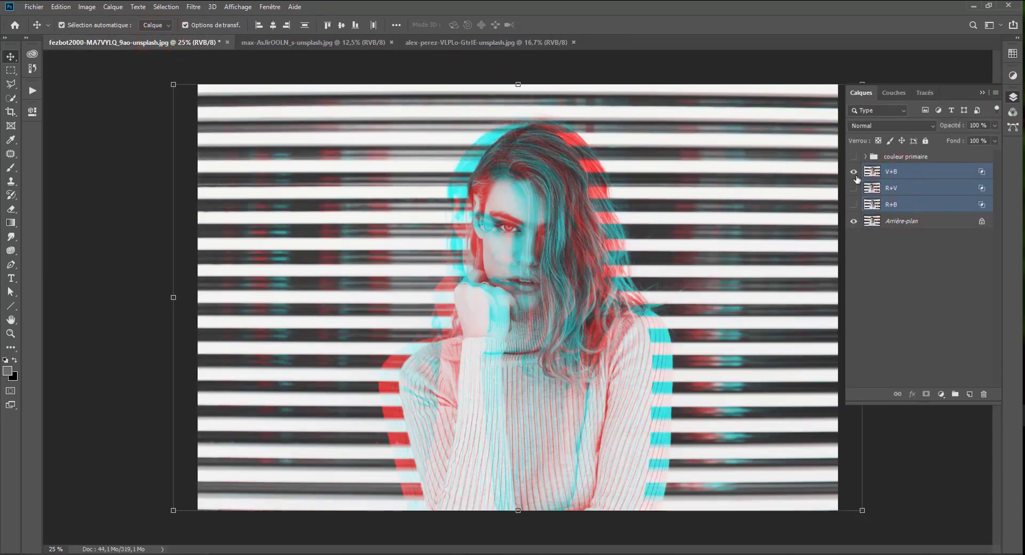
key(ctrl+g)
double_click(902, 169)
text(couleur complémentaire)
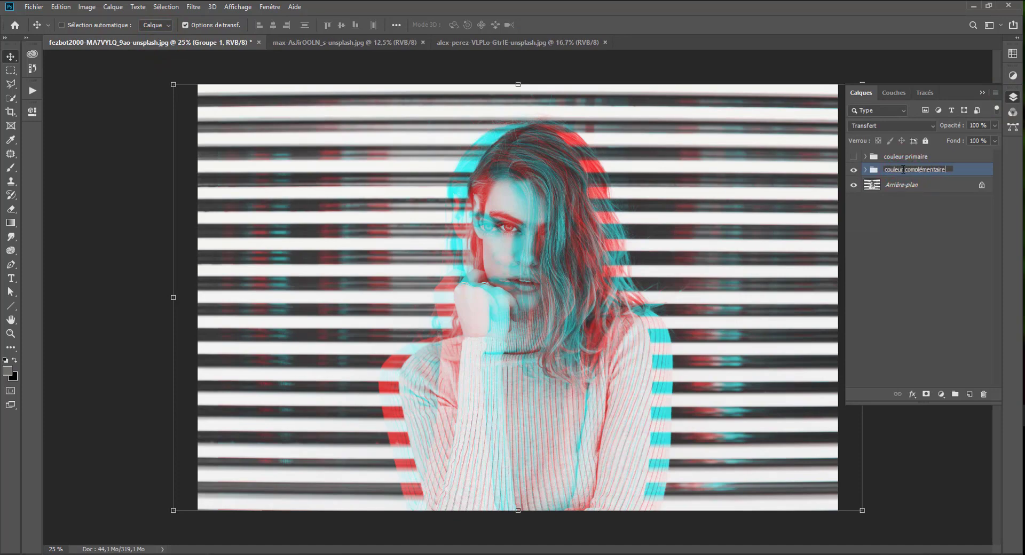
key(Return)
Save the portrait as a Photoshop document named exercice 3.psd in the source folder.
key(ctrl)
key(ctrl+shift+s)
click(192, 25)
double_click(180, 87)
click(197, 232)
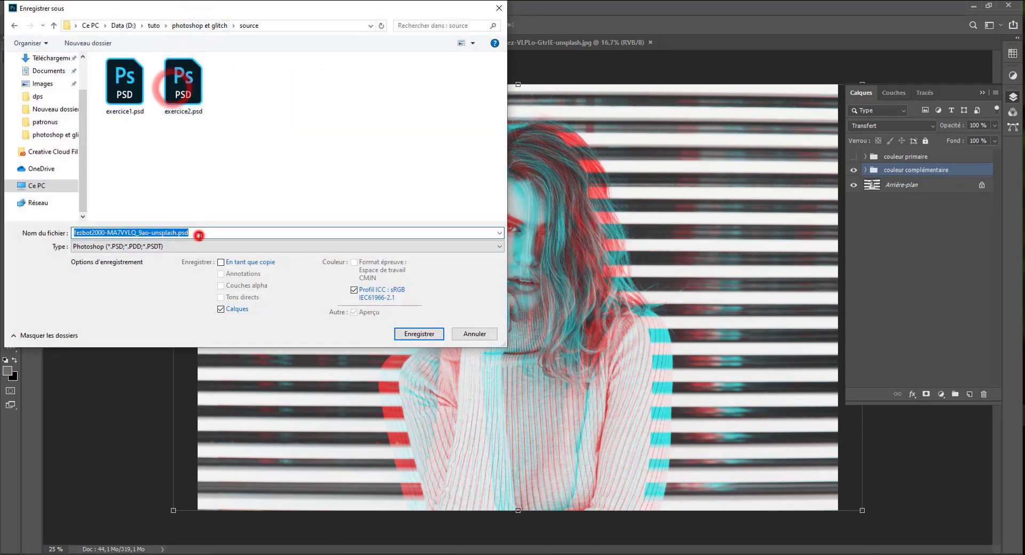
text(exercice3)
key(Return)
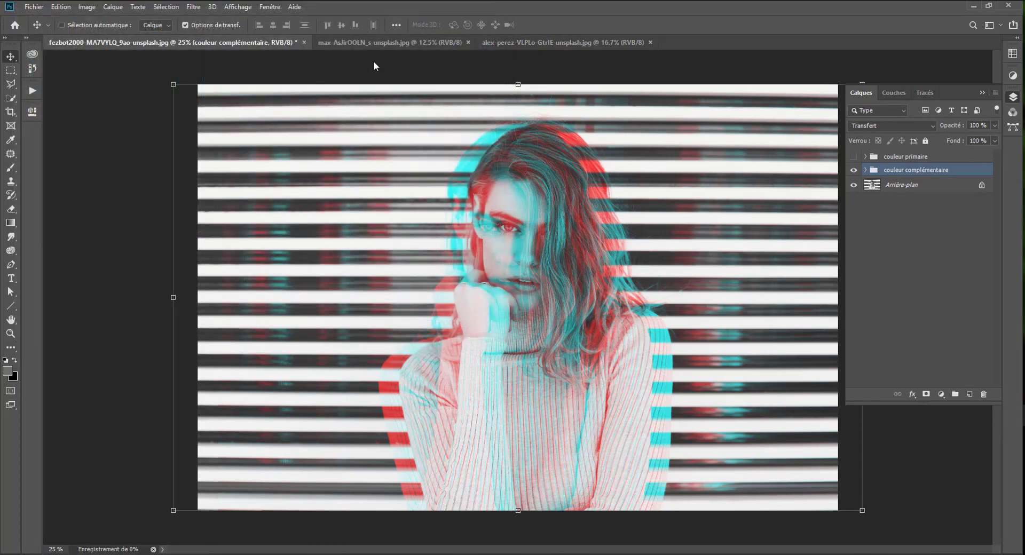
Switch to the alex-perez-VLPLo-GtrIE-unsplash.jpg image and duplicate its Arrière-plan layer three times.
click(520, 45)
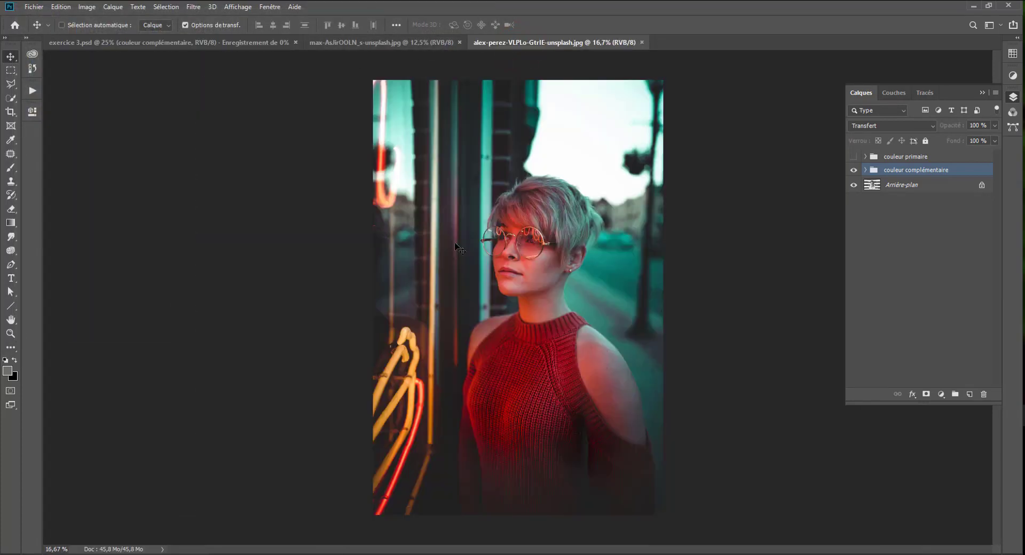
click(139, 44)
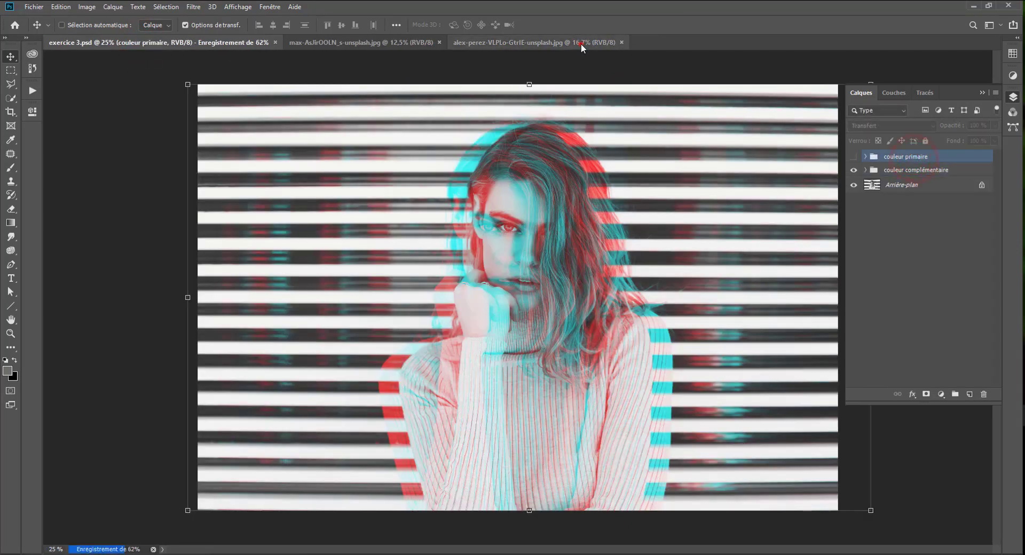
click(581, 44)
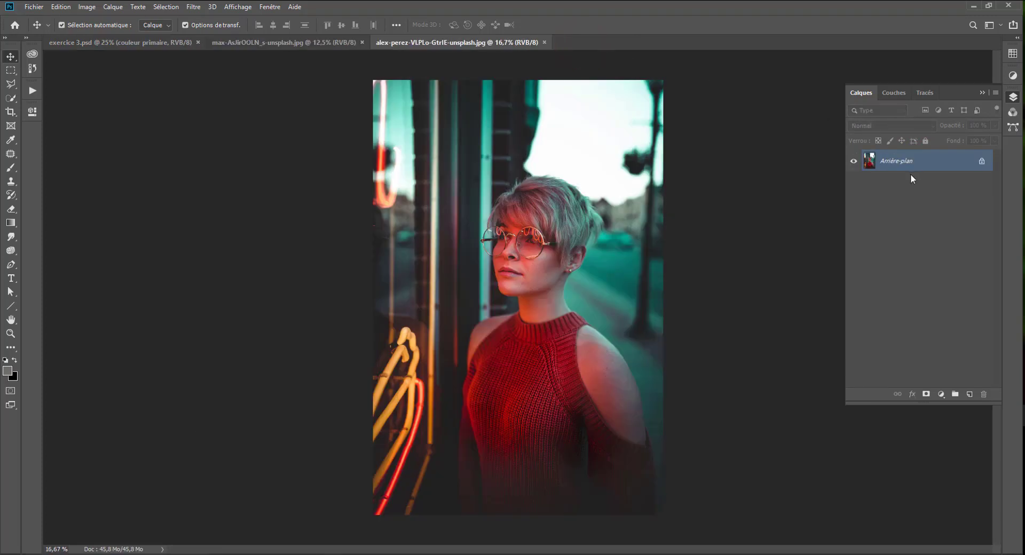
key(ctrl+j)
key(ctrl+j)
key(ctrl+j)
click(896, 208)
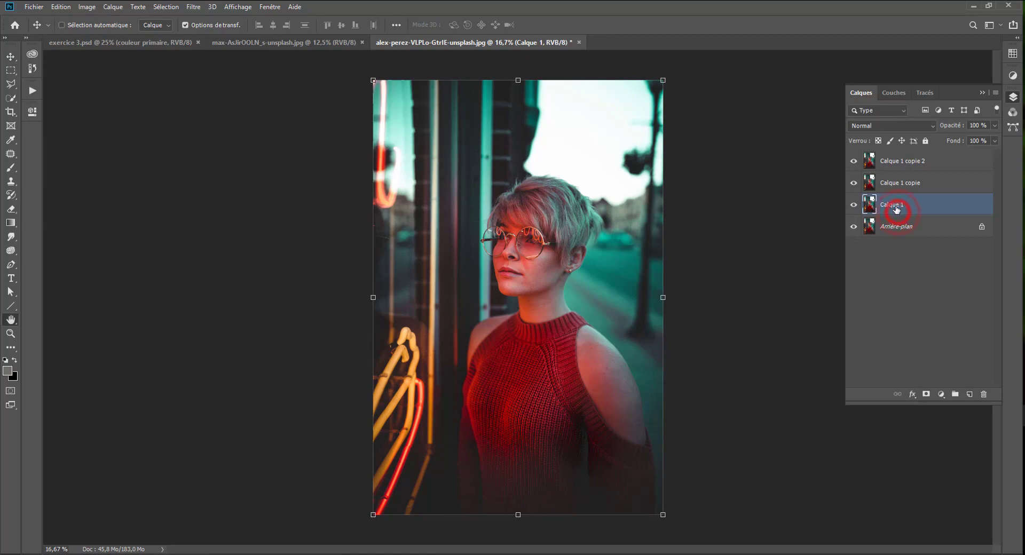
double_click(896, 209)
click(497, 101)
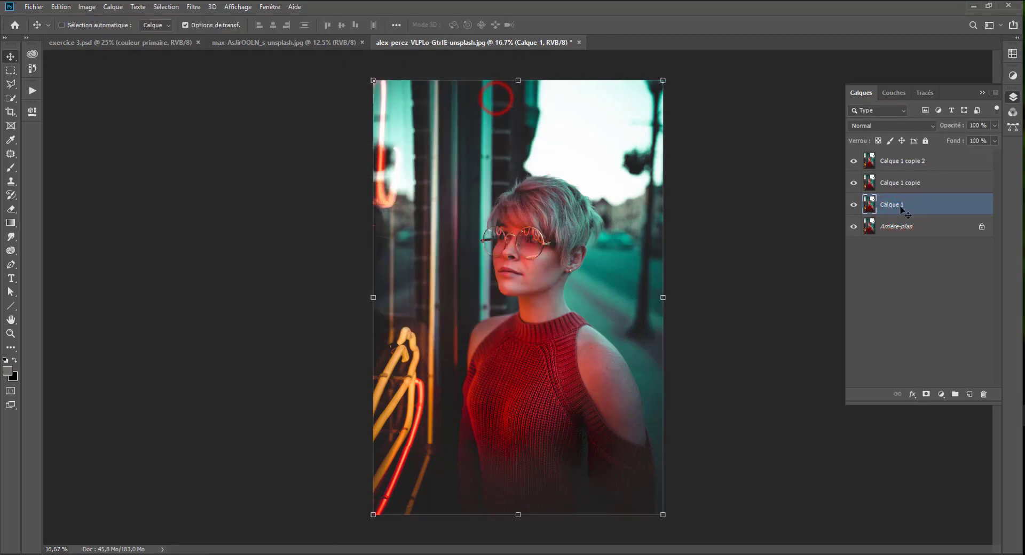
Rename the three background copies, from lowest to highest, as R, V and B.
click(890, 209)
double_click(889, 208)
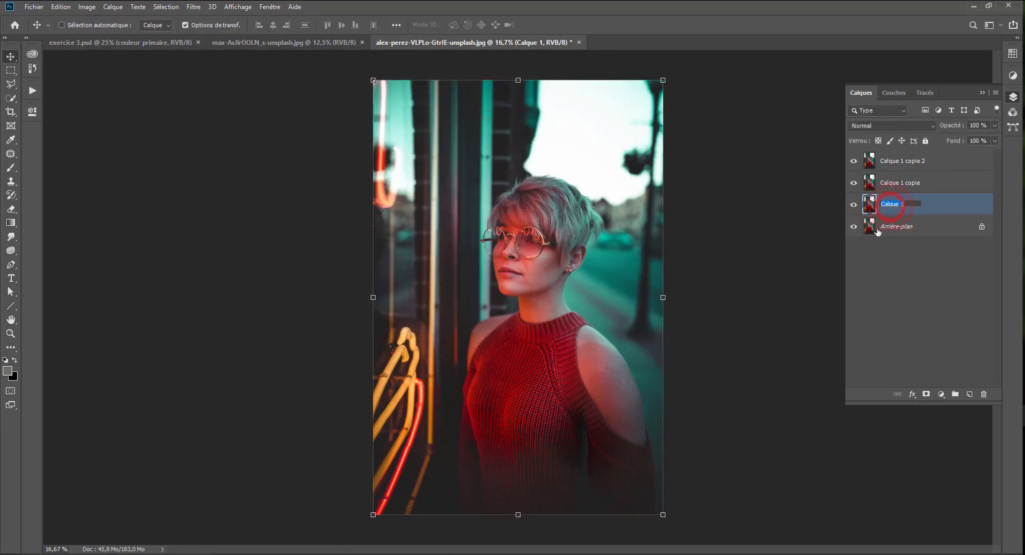
text(R)
double_click(890, 182)
text(V)
double_click(907, 160)
text(B)
key(Return)
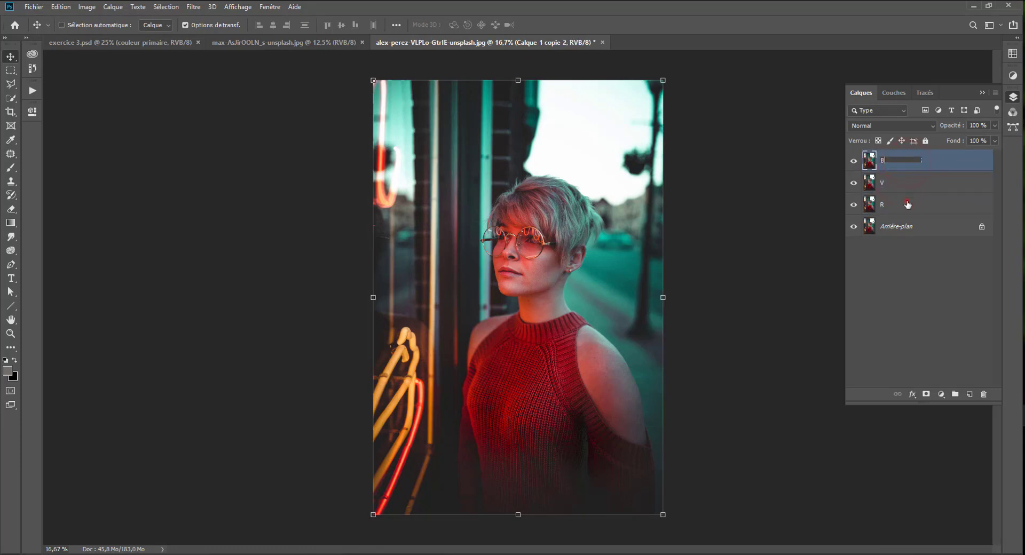
Hide the V and B layers and limit the R layer's blending to the R channel only.
click(907, 204)
drag(853, 183, 853, 161)
double_click(913, 208)
drag(343, 62, 880, 31)
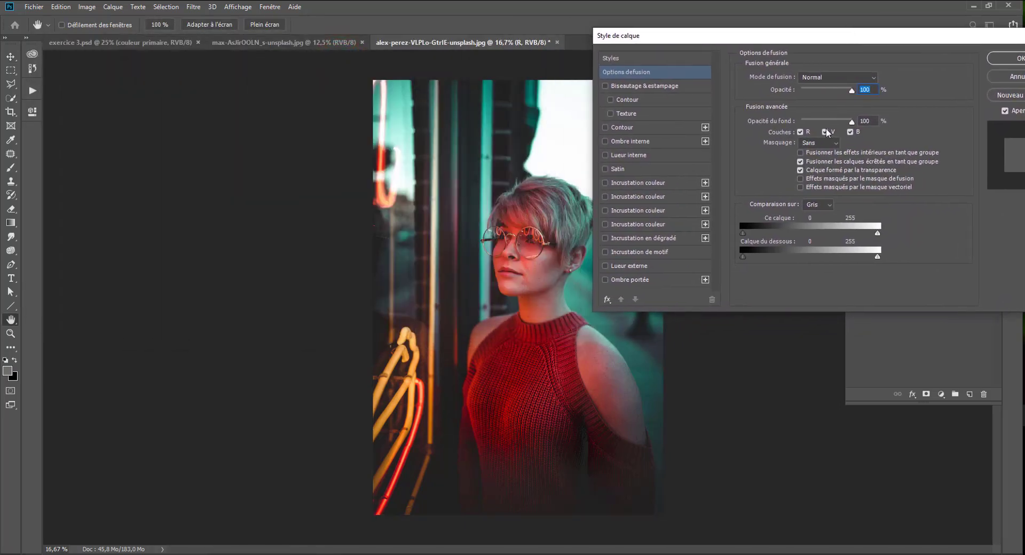
click(826, 132)
click(849, 132)
click(1000, 60)
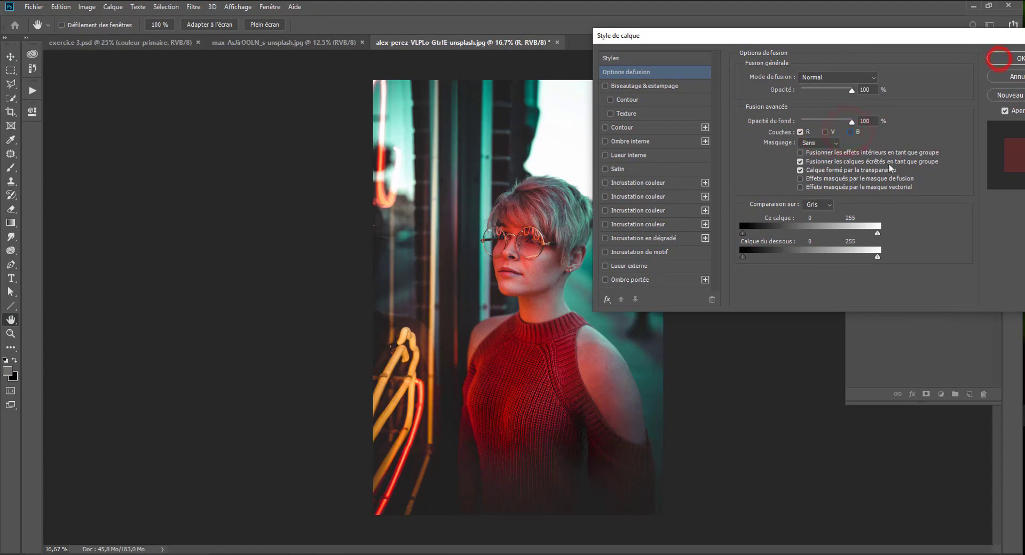
Limit the V layer's blending to the V channel only in its layer style options.
click(906, 184)
key(v)
double_click(906, 183)
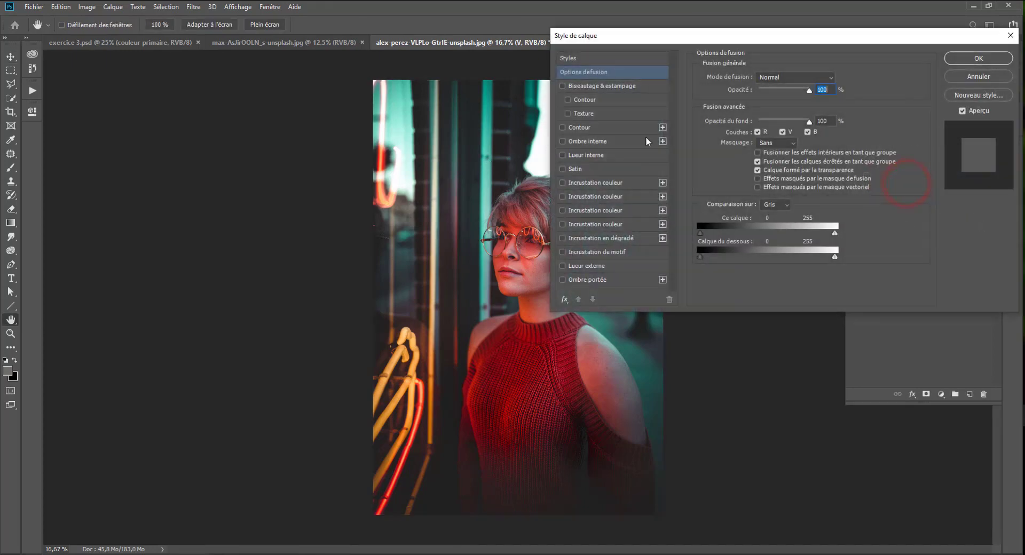
click(761, 131)
click(806, 131)
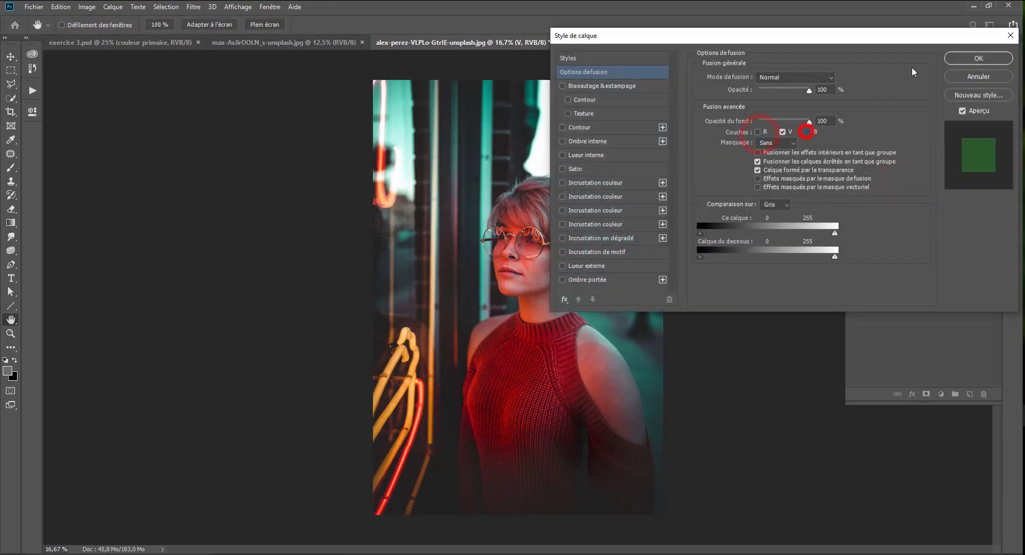
click(978, 59)
Limit the B layer's blending to the B channel only in its layer style options.
click(908, 160)
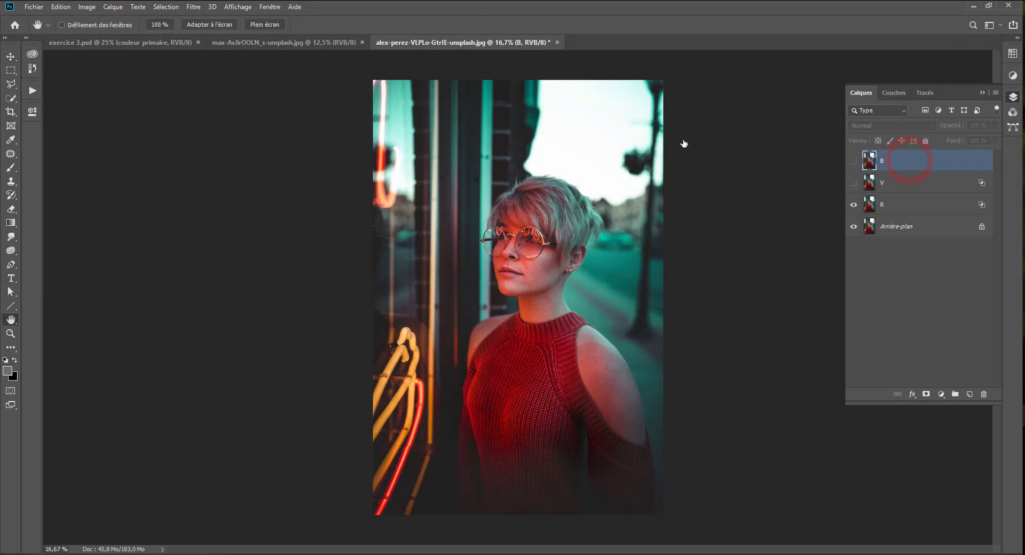
click(782, 132)
click(757, 133)
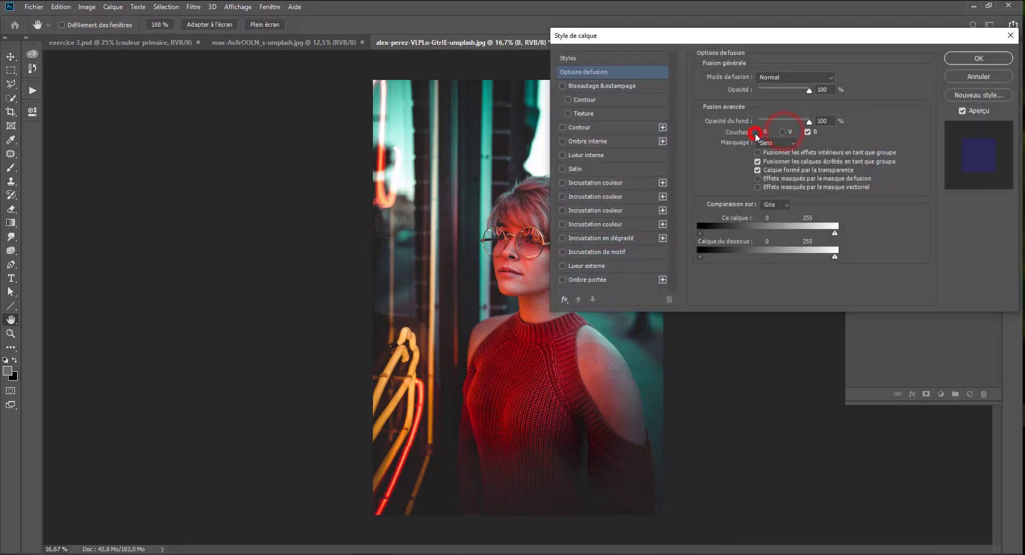
click(964, 60)
Shift the R layer horizontally to the left so a red and cyan offset separates from the portrait.
click(890, 202)
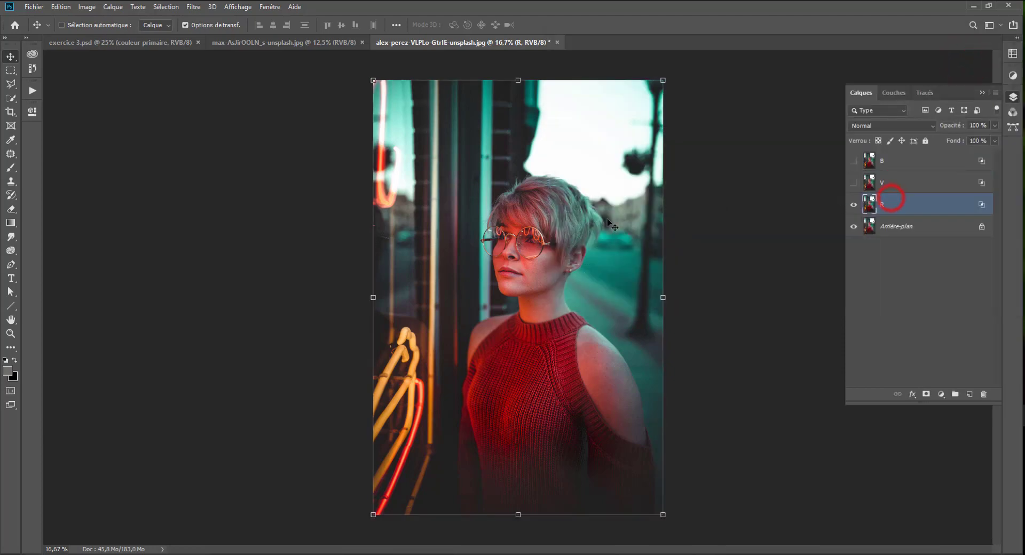
key(shift+Left)
key(shift+Left)
key(shift+Left)
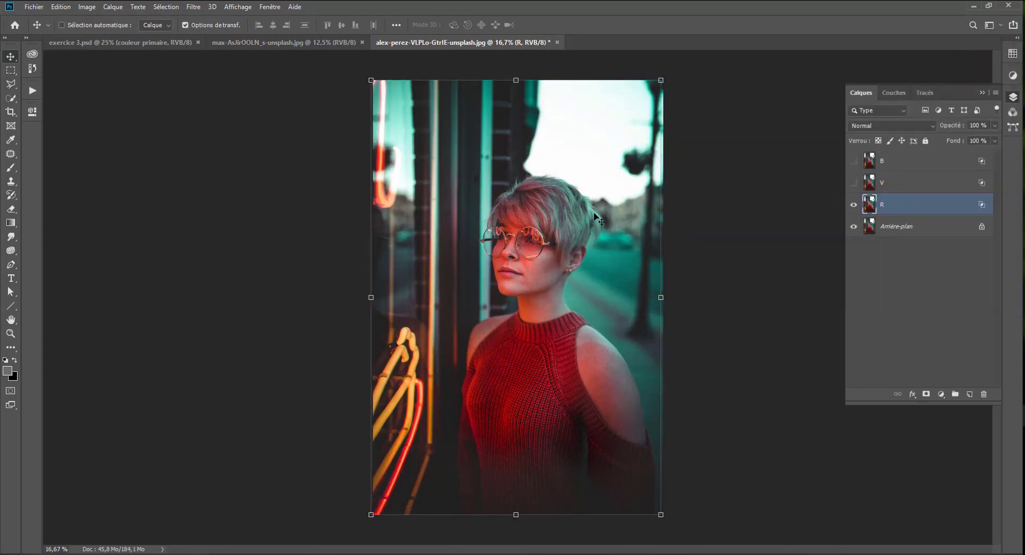
key(shift+Left)
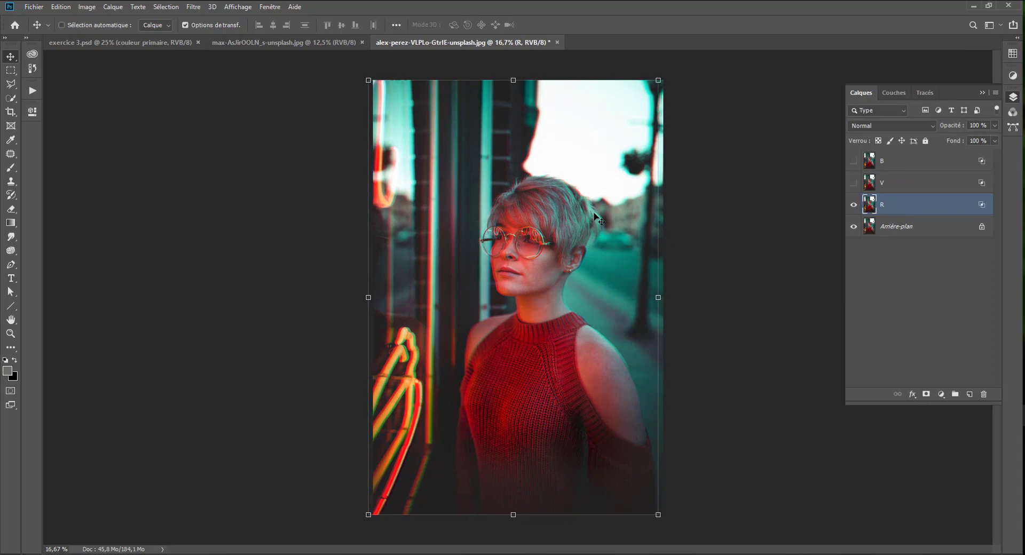
drag(537, 335, 541, 358)
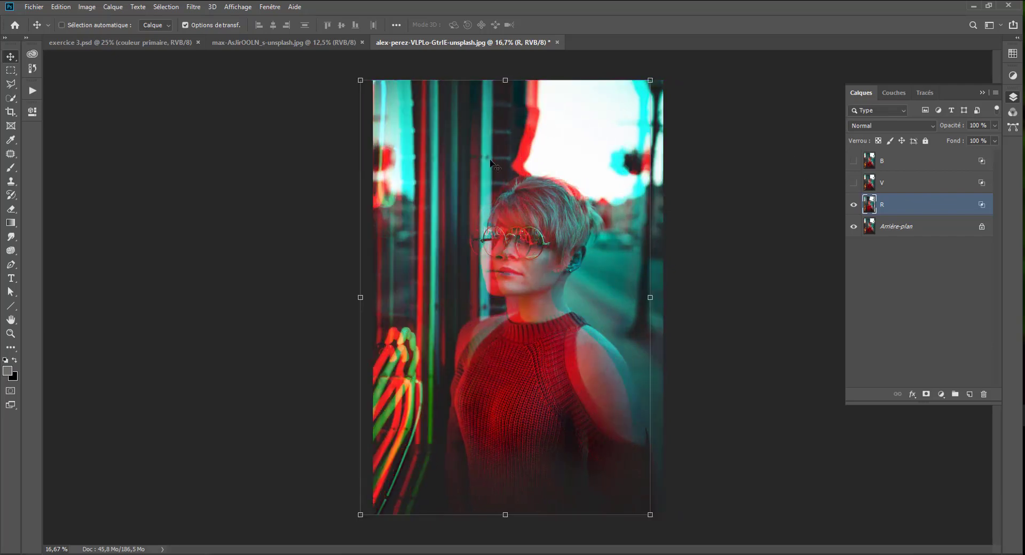
Hide the R layer, show the V layer and shift V slightly to the left.
click(851, 205)
click(853, 182)
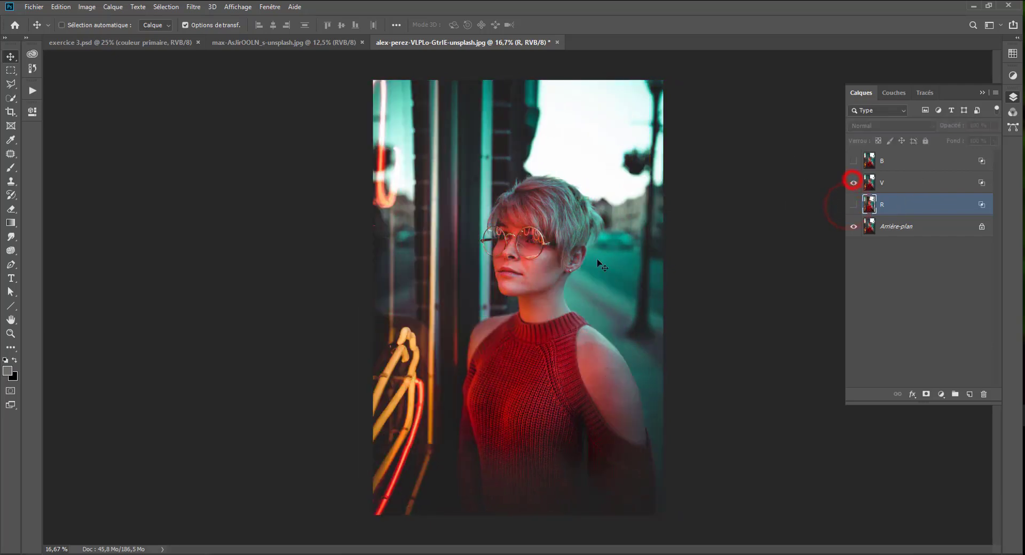
click(889, 181)
drag(562, 300, 575, 299)
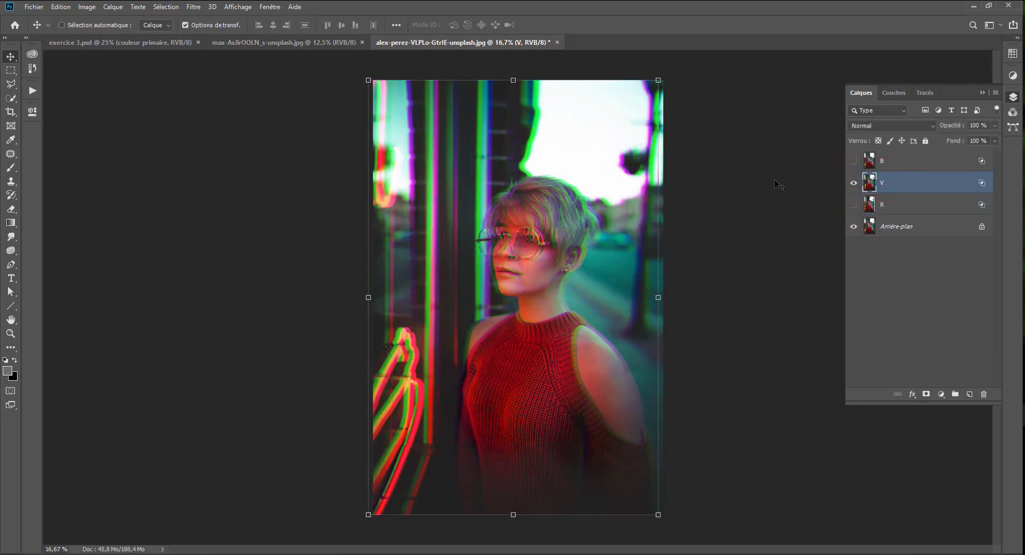
Shift the B layer left with V hidden, and show all three channel layers together.
click(853, 182)
click(853, 161)
click(888, 160)
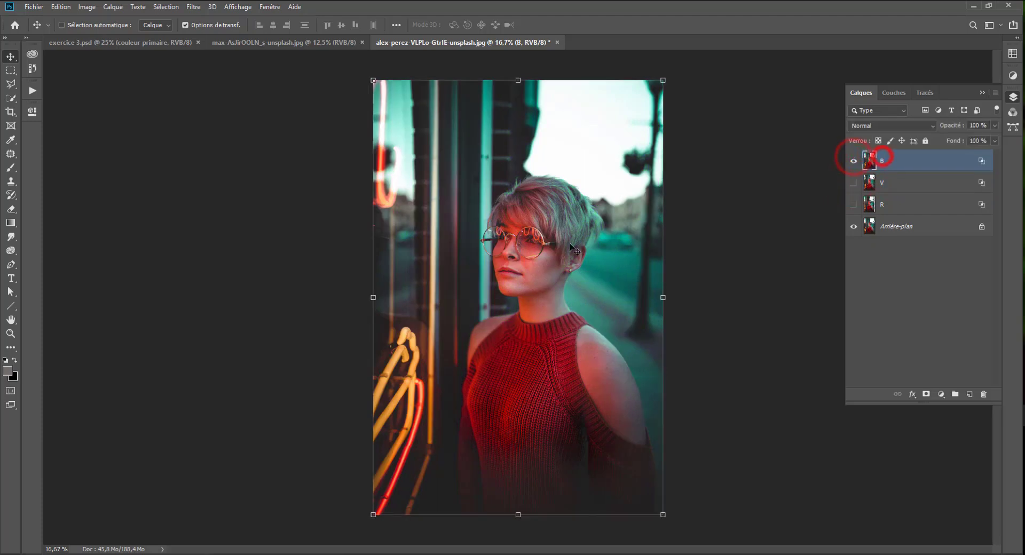
drag(555, 258, 543, 264)
click(853, 182)
click(852, 205)
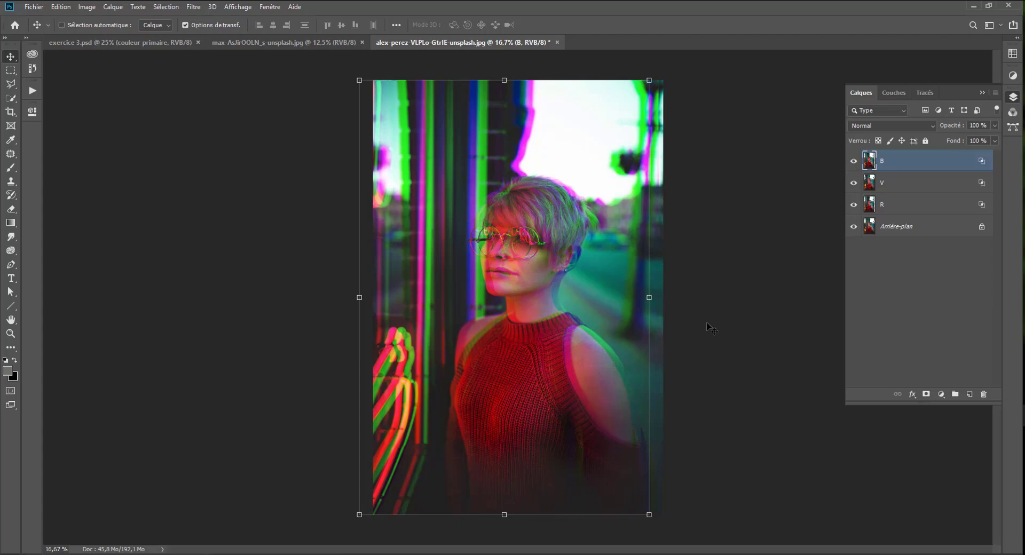
Hide the B and V layers and select the R layer, leaving it visible over the background.
click(853, 161)
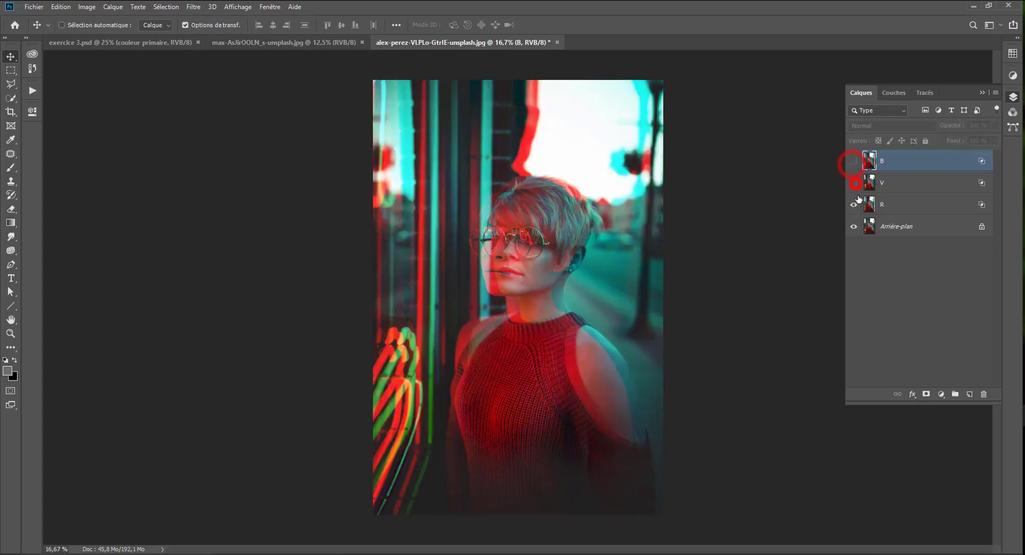
click(853, 182)
click(853, 205)
click(853, 204)
click(894, 207)
drag(507, 308, 505, 311)
key(ctrl)
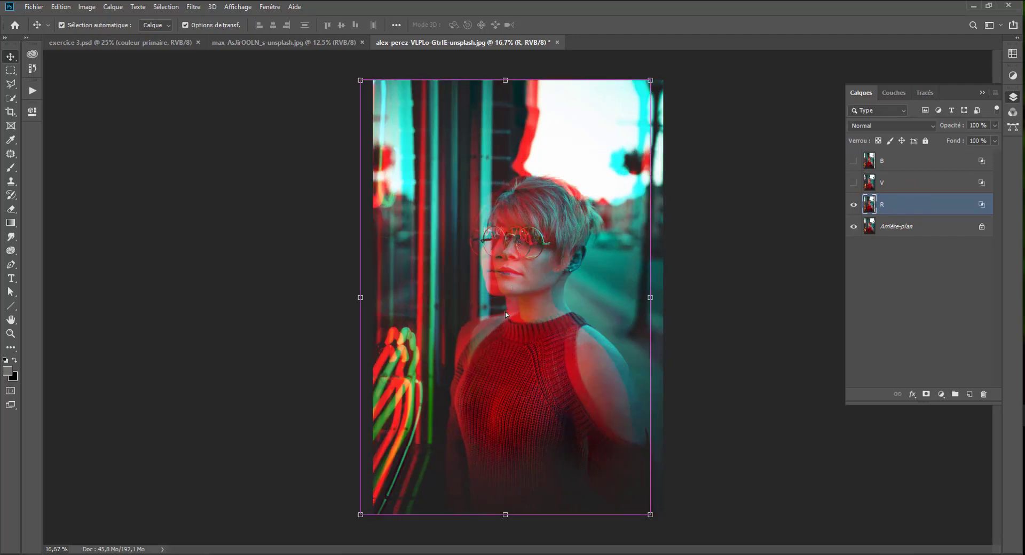
Warp the R layer with Déformation to push the face farther left, and show the V and B layers again.
key(ctrl+t)
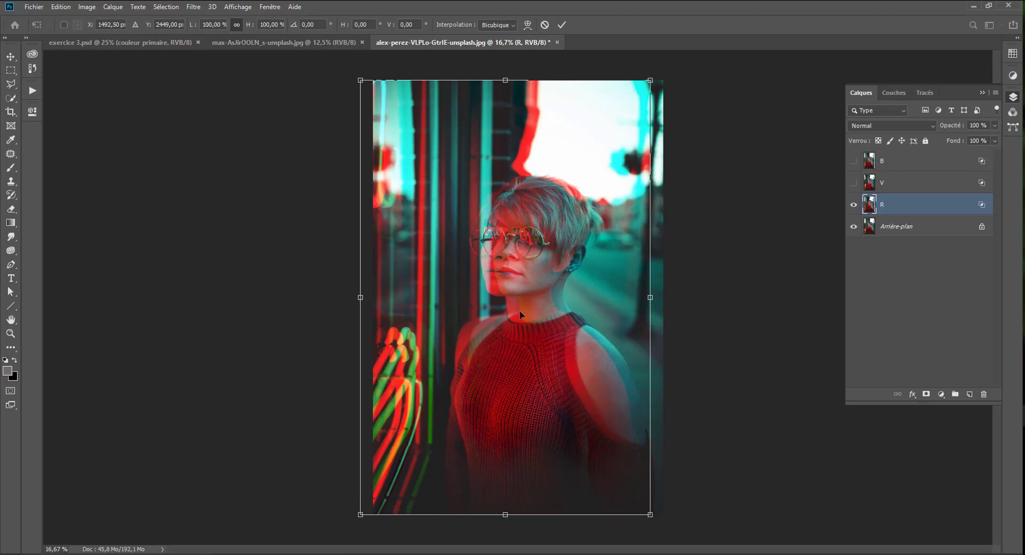
right_click(478, 218)
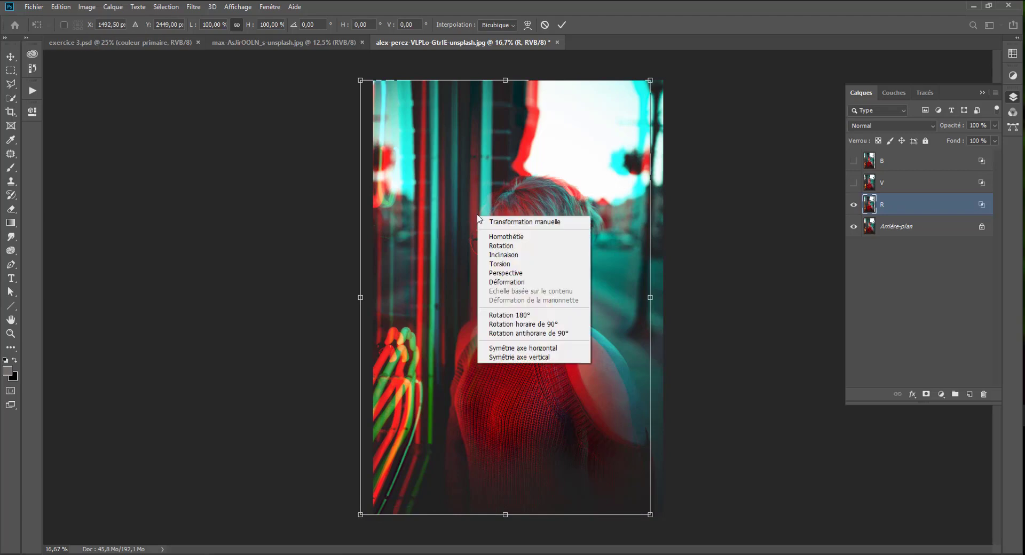
click(507, 282)
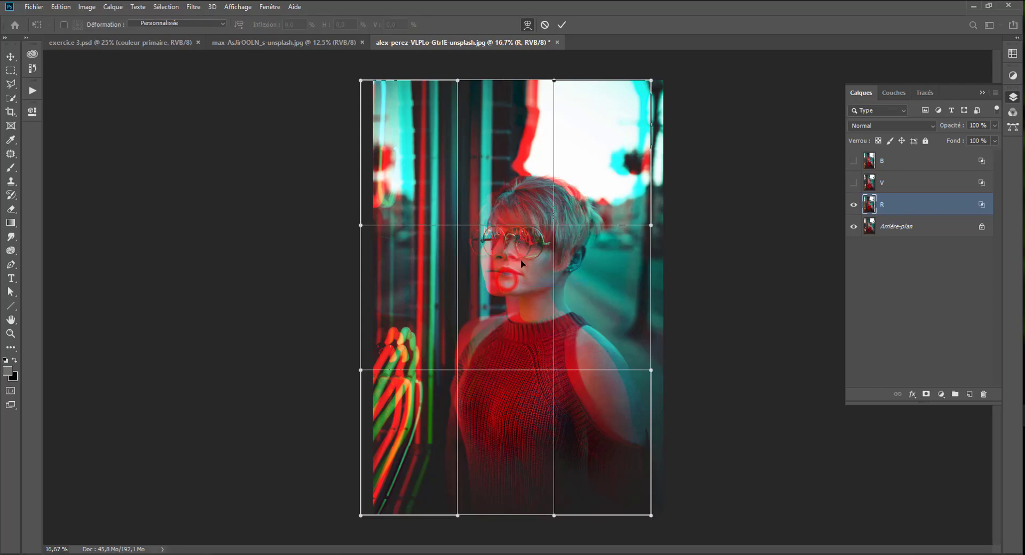
drag(502, 265, 478, 308)
drag(583, 277, 585, 278)
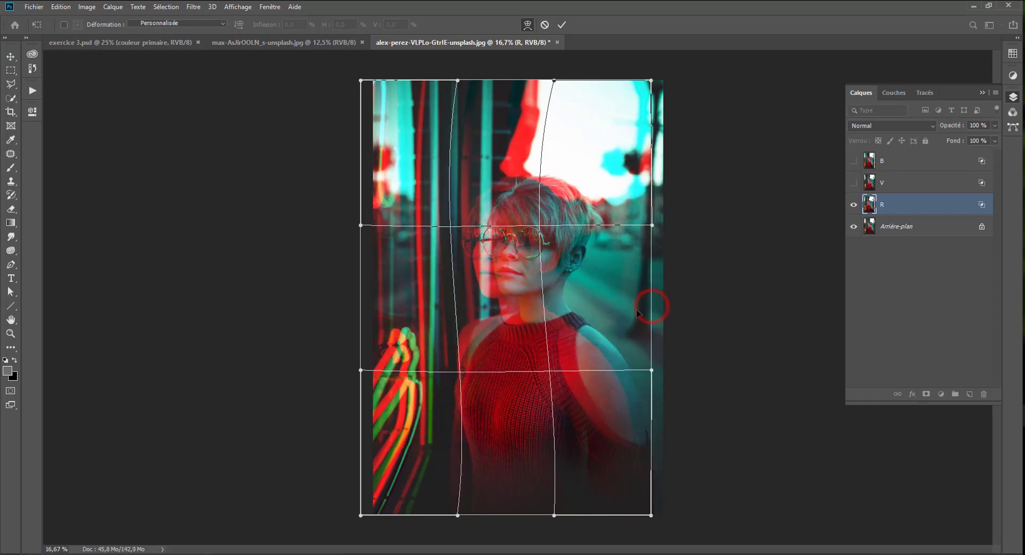
drag(652, 372, 641, 375)
key(Return)
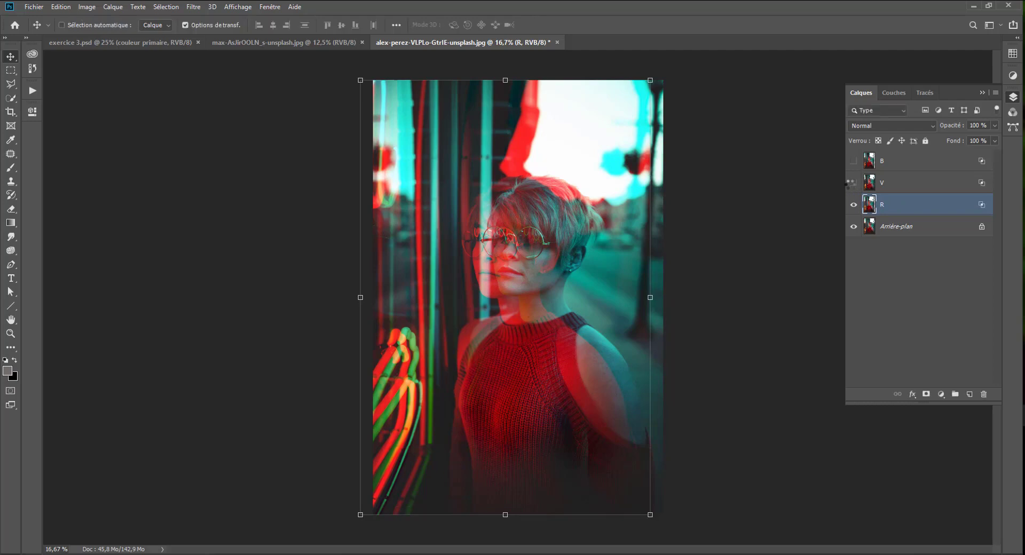
click(852, 184)
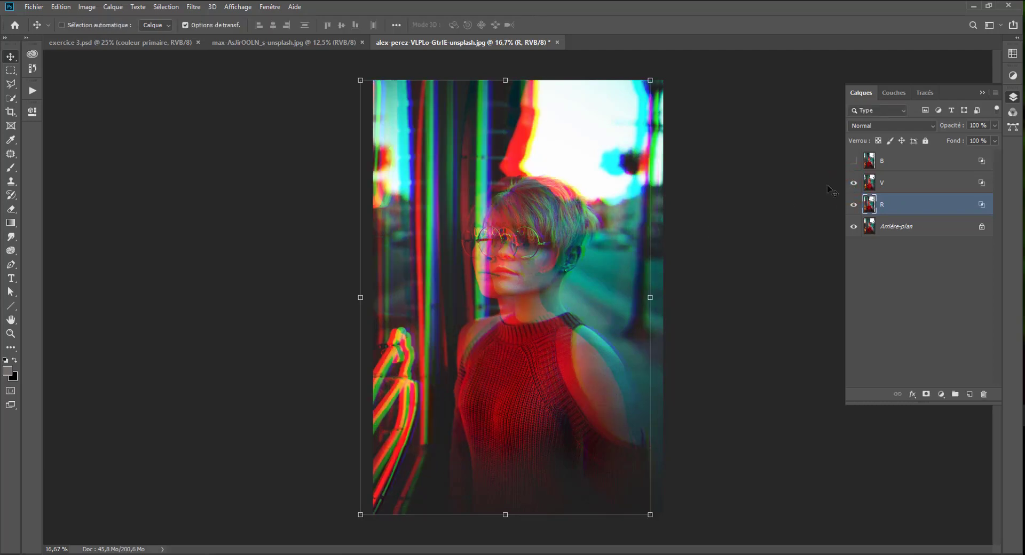
click(853, 161)
key(ctrl+t)
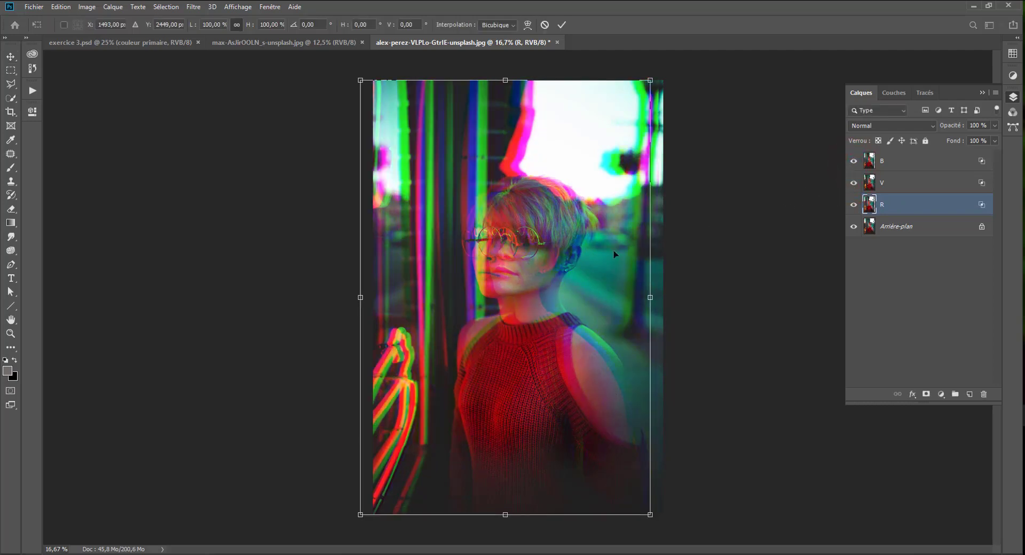
right_click(467, 283)
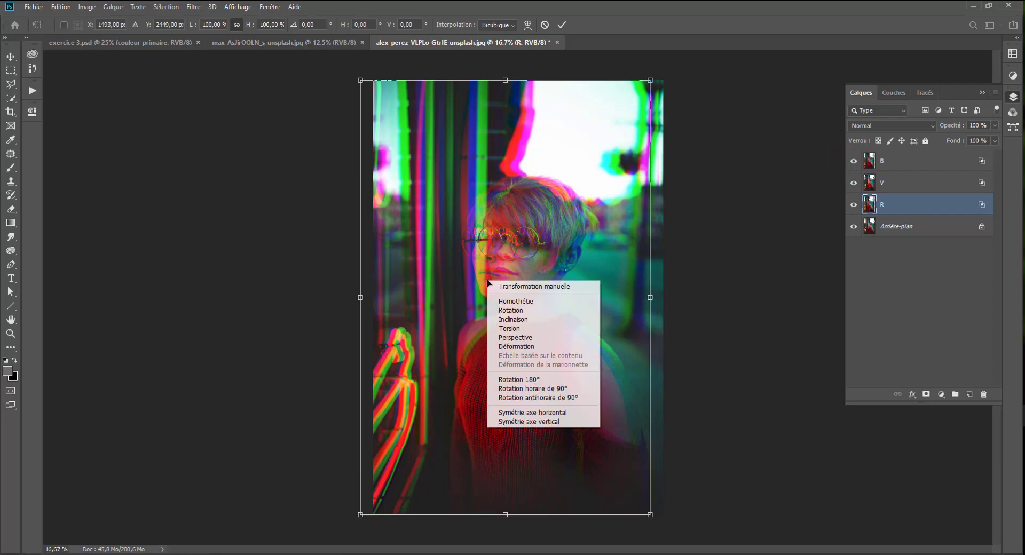
click(528, 346)
mouse_move(523, 257)
mouse_down()
mouse_move(551, 257)
mouse_move(550, 249)
mouse_move(518, 257)
mouse_up()
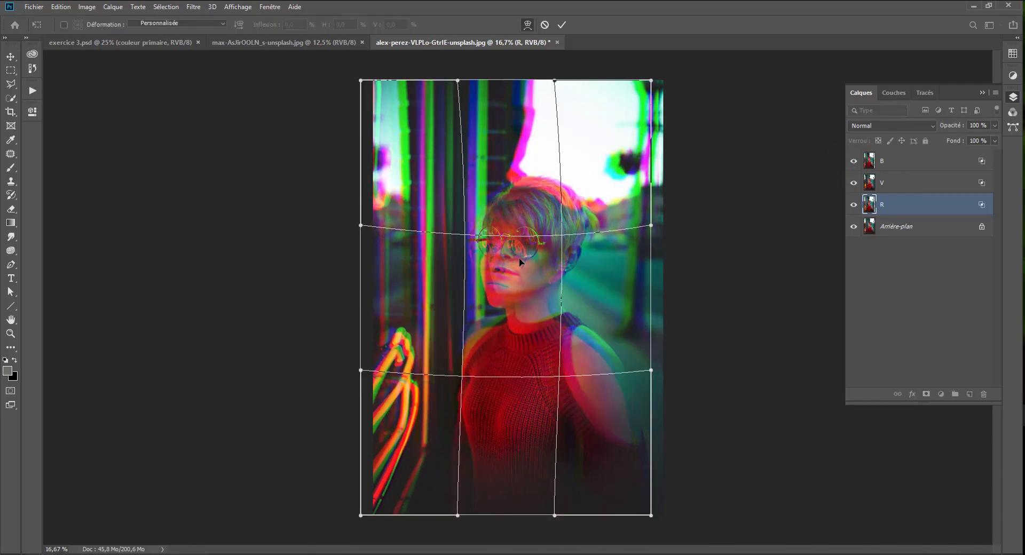
key(Return)
Warp the B layer with Déformation, pulling the face area farther to the left.
click(906, 163)
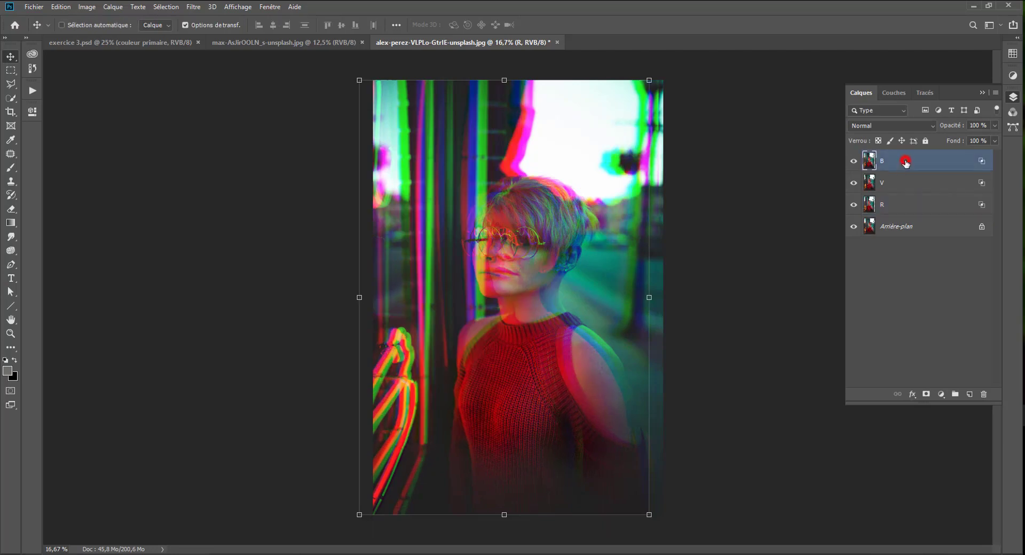
key(ctrl+t)
right_click(508, 284)
click(537, 349)
mouse_move(472, 291)
mouse_down()
mouse_move(523, 280)
mouse_move(463, 302)
mouse_move(456, 289)
mouse_up()
key(Return)
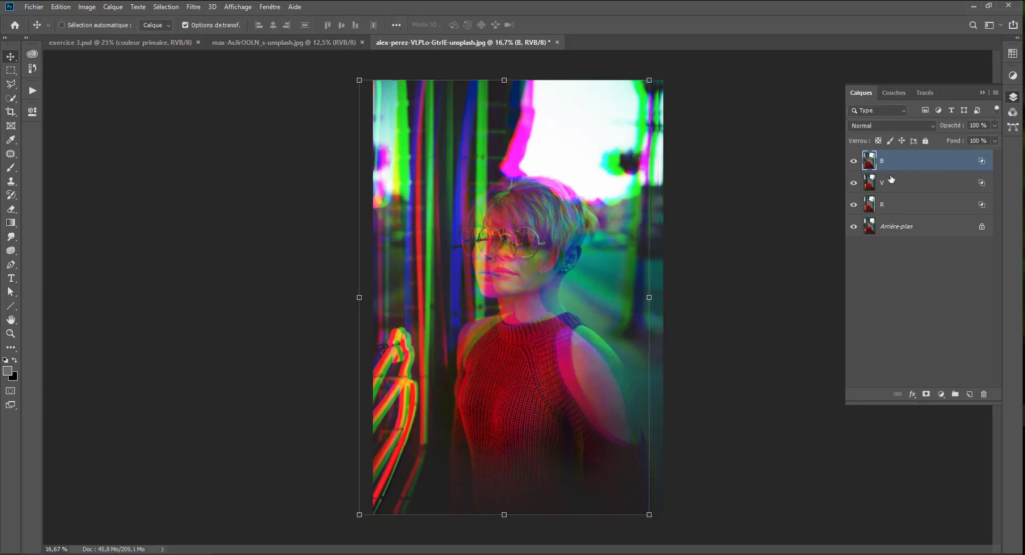
Convert the R, V and B layers together into one smart object and toggle its visibility to compare with the original.
shift+click(896, 204)
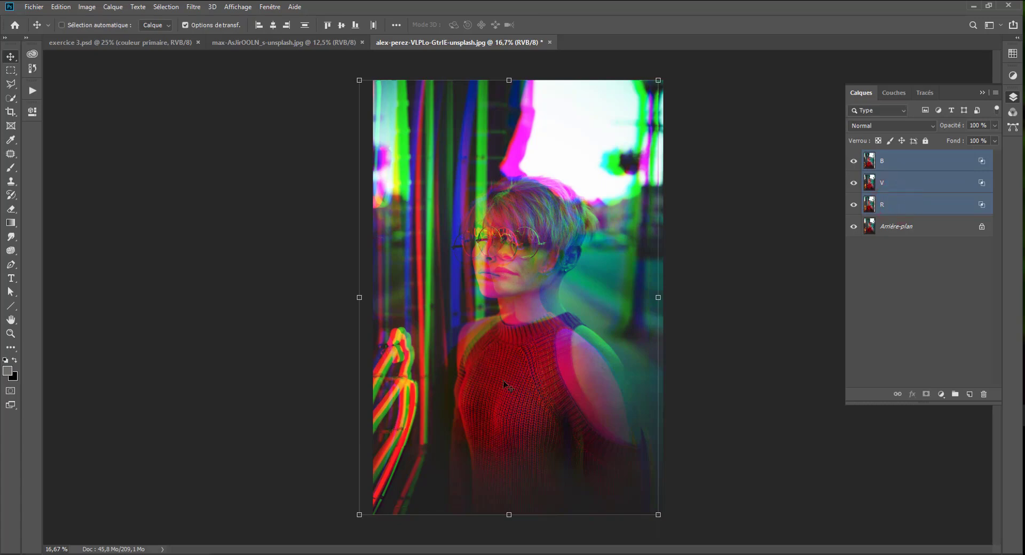
right_click(935, 180)
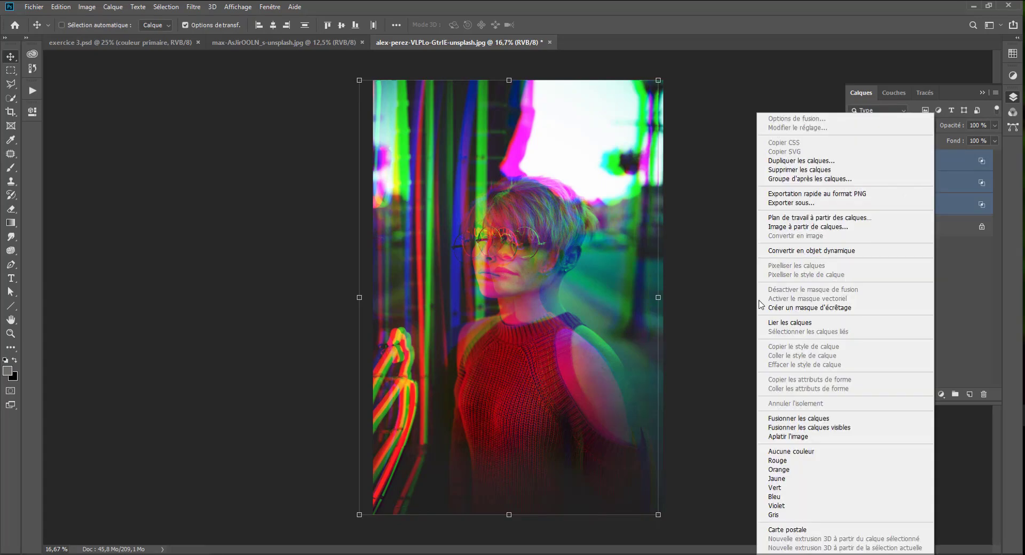
click(805, 251)
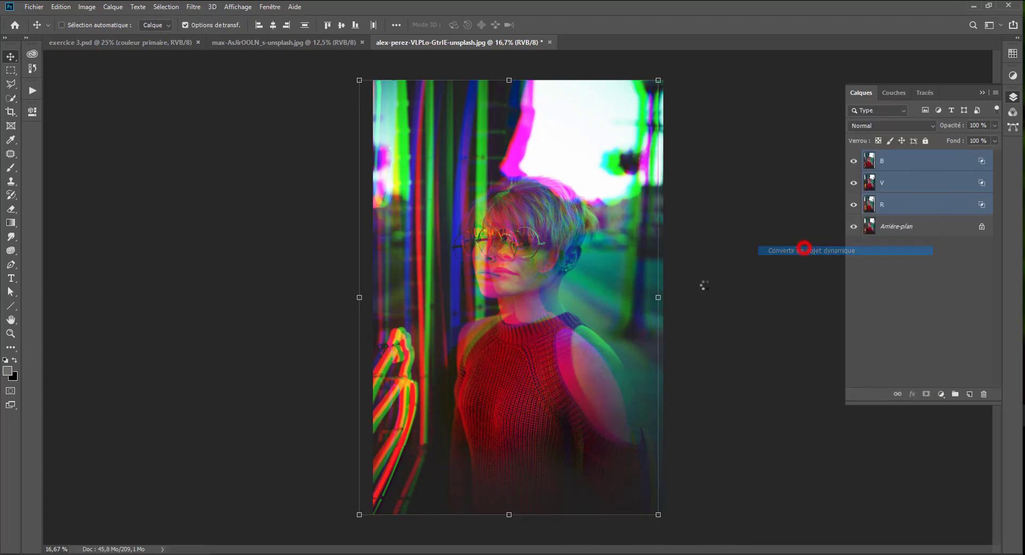
click(853, 162)
click(853, 162)
click(853, 162)
click(853, 162)
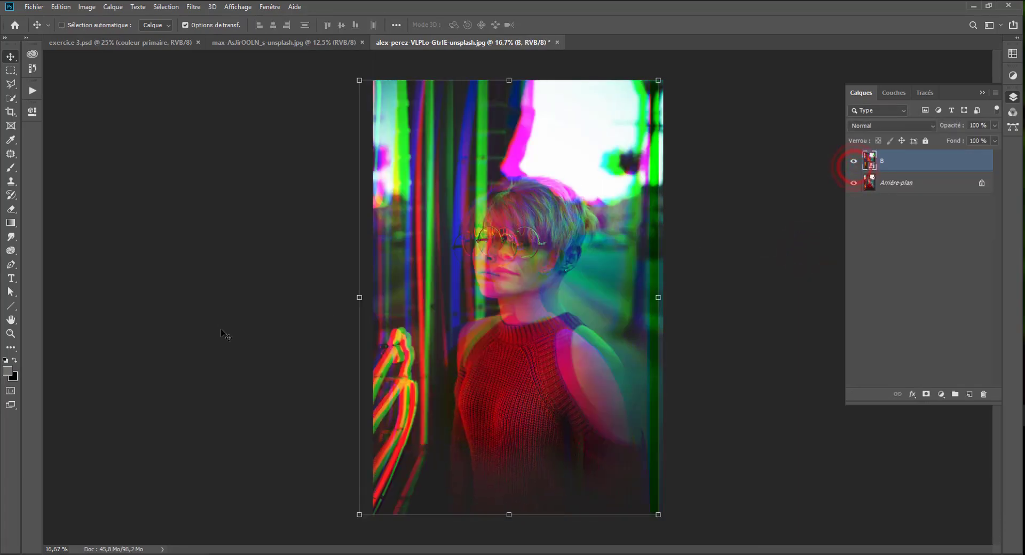
Apply the Onde distortion filter to the B smart object with one generator, a rectangular form and a higher maximum wavelength.
click(194, 7)
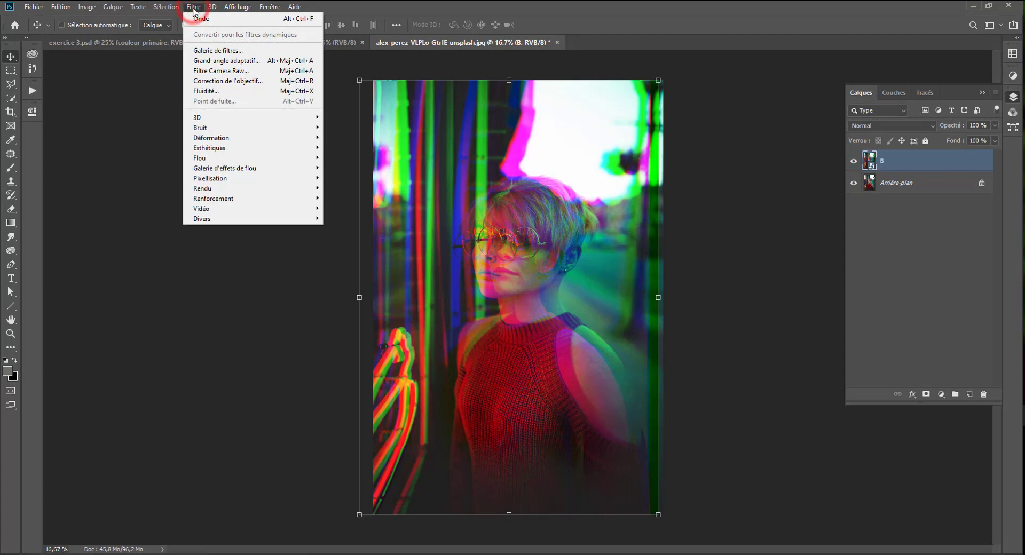
mouse_move(213, 158)
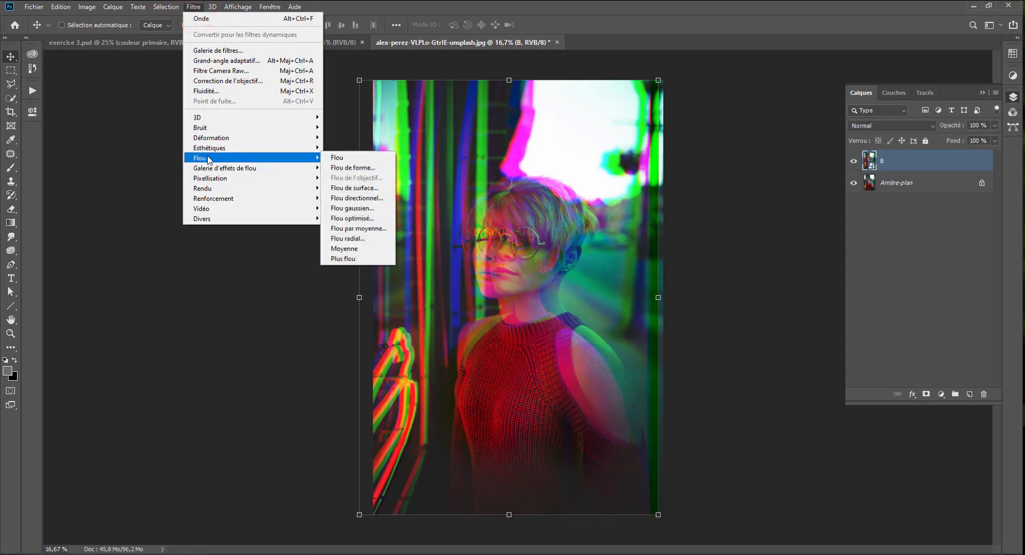
mouse_move(219, 140)
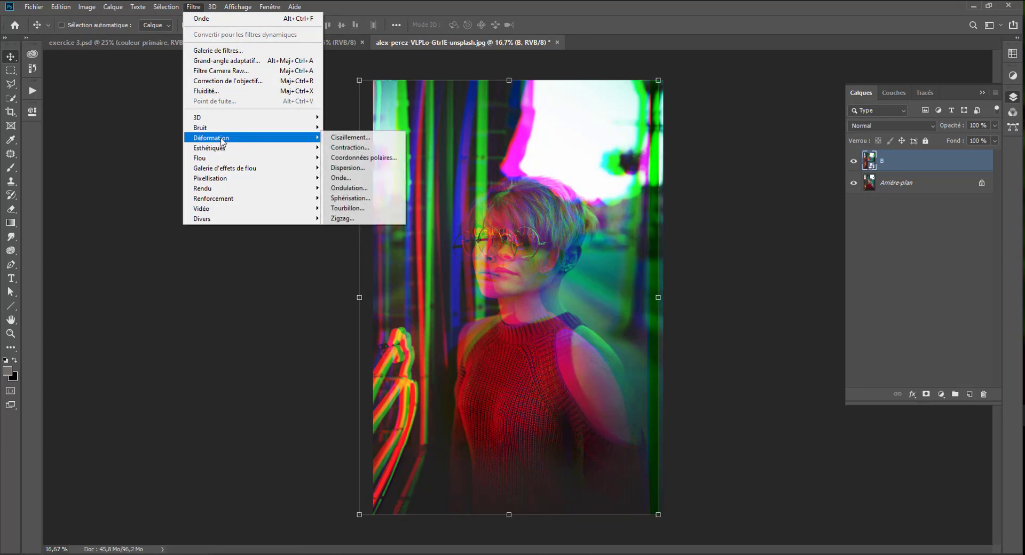
click(336, 177)
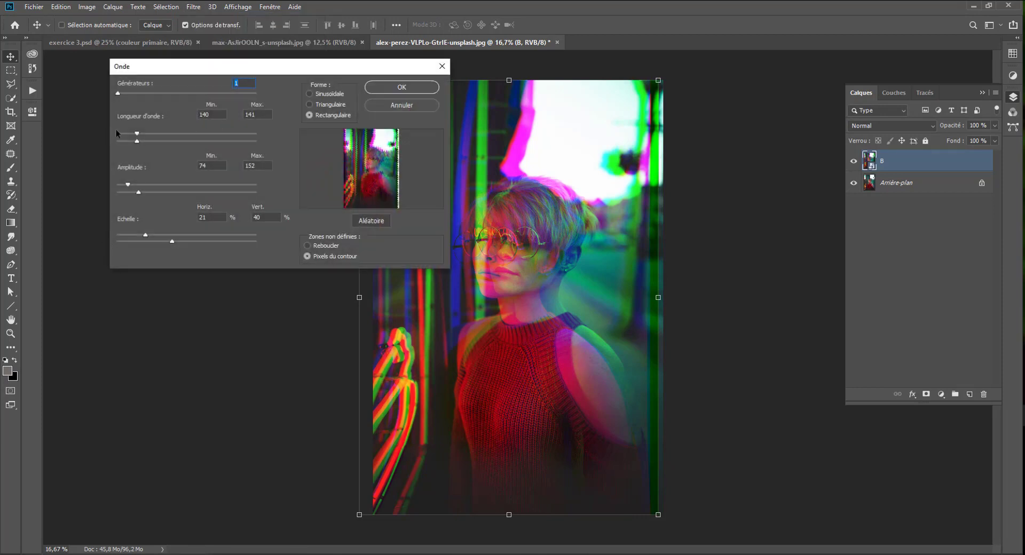
drag(141, 140, 189, 140)
click(427, 88)
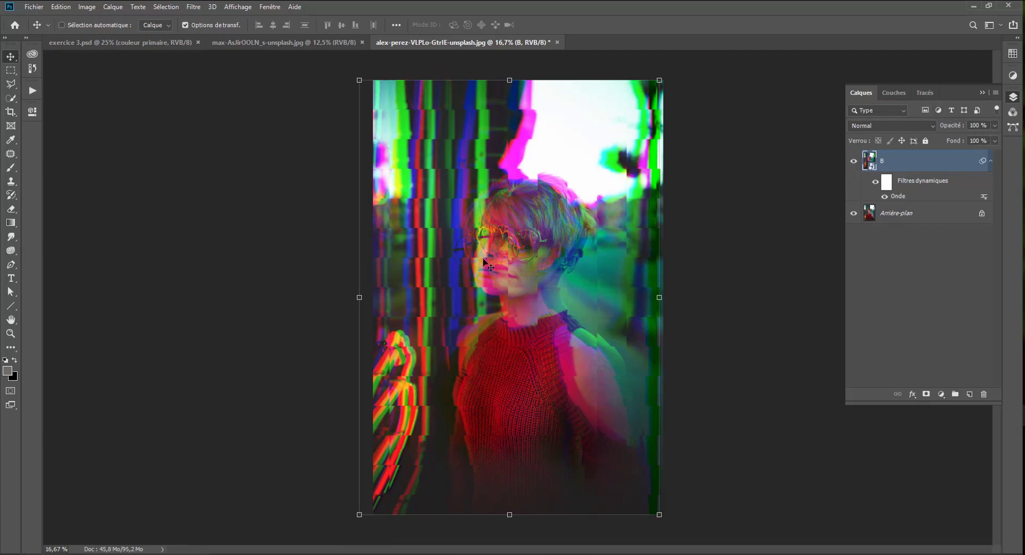
Fill the smart filter mask of layer B with the Nuages render filter to break up the wave effect.
click(886, 182)
click(188, 7)
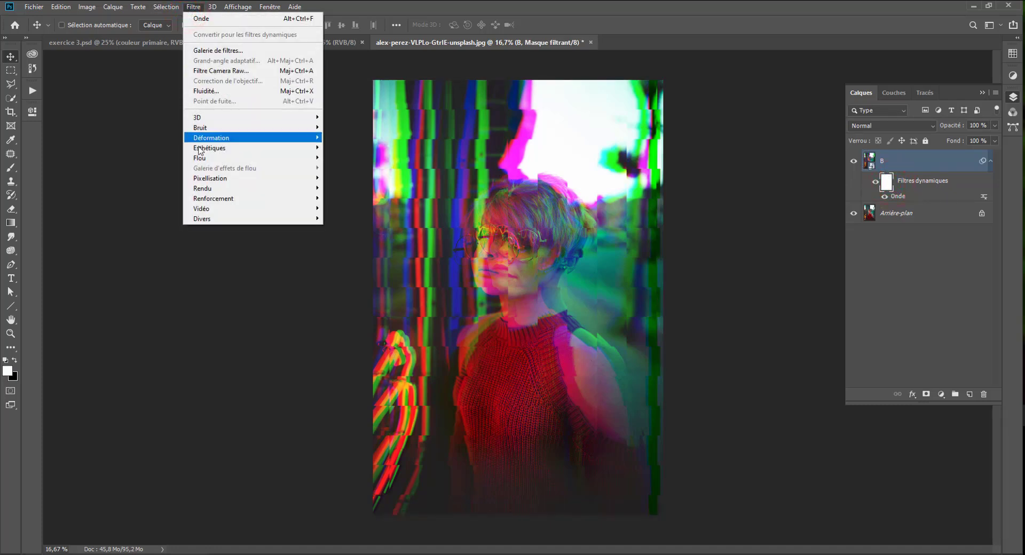
mouse_move(205, 189)
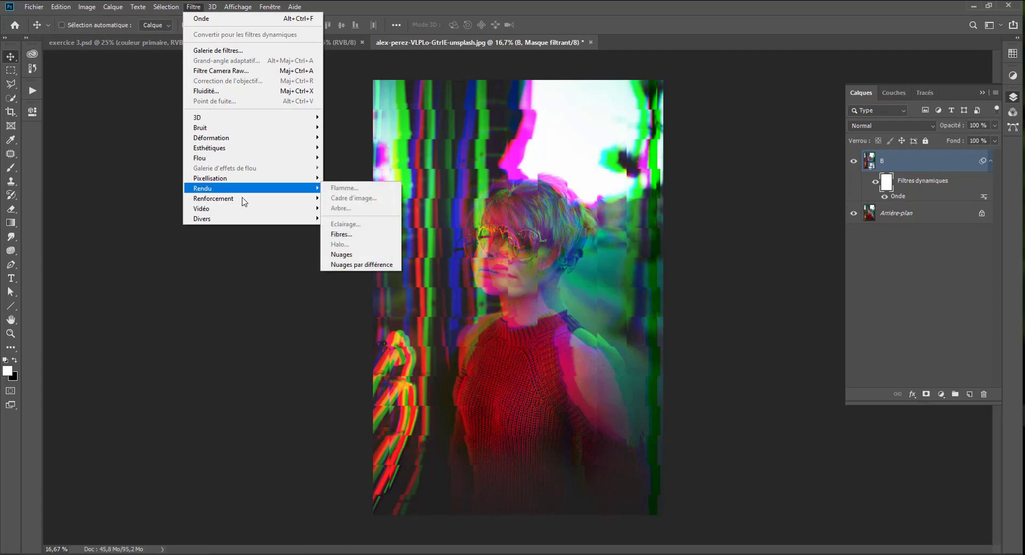
click(341, 255)
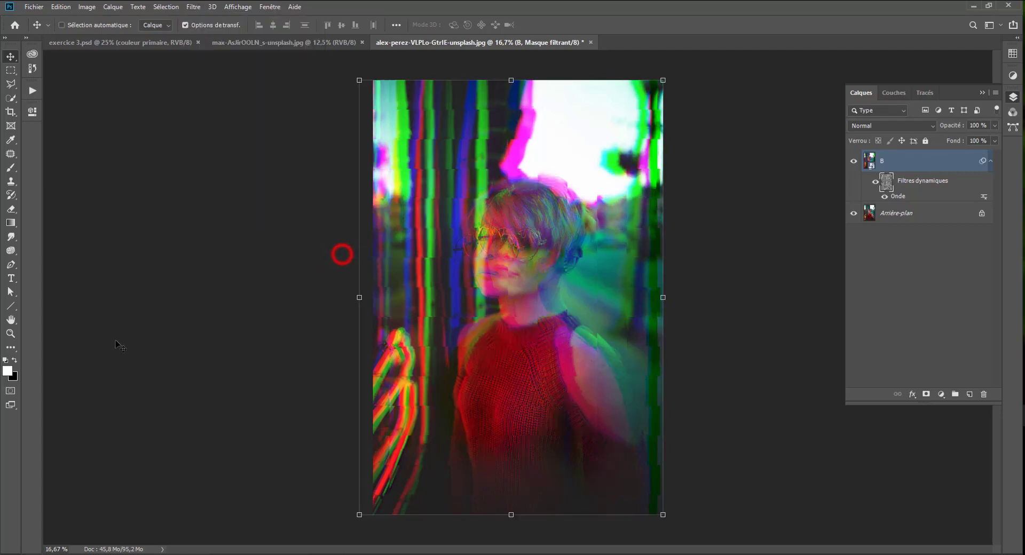
Display the cloud-filled filter mask on its own to inspect it, and return to the normal image view.
double_click(886, 186)
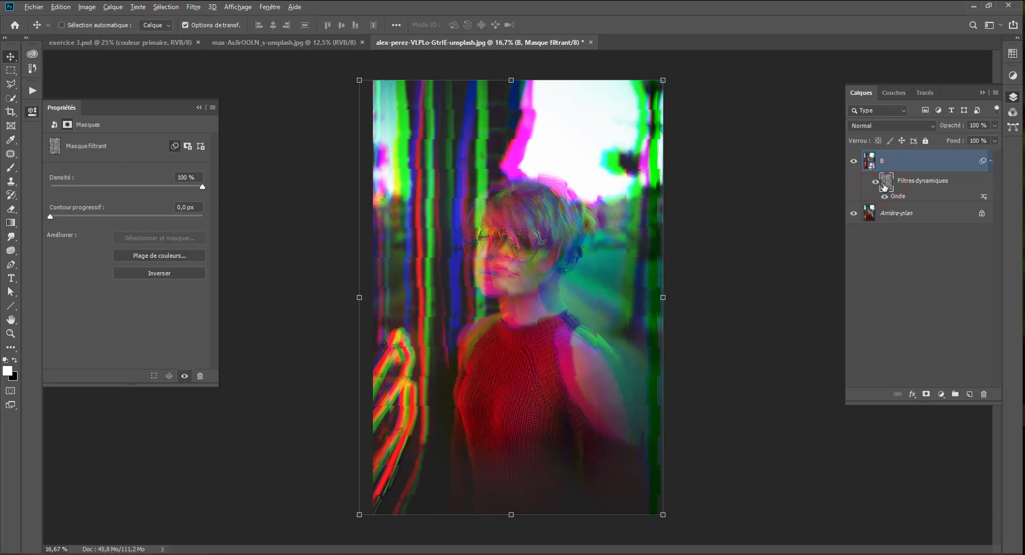
alt+click(886, 185)
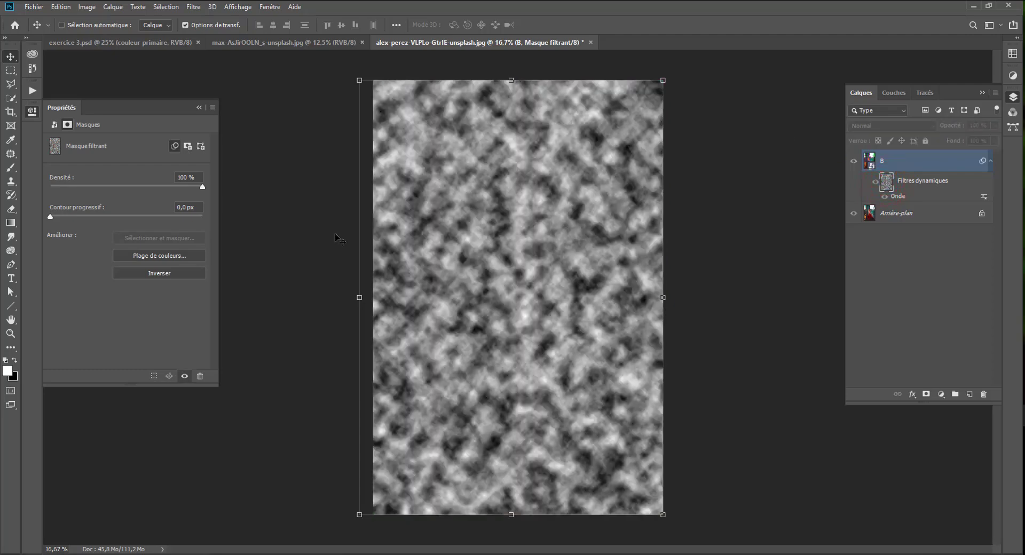
click(32, 111)
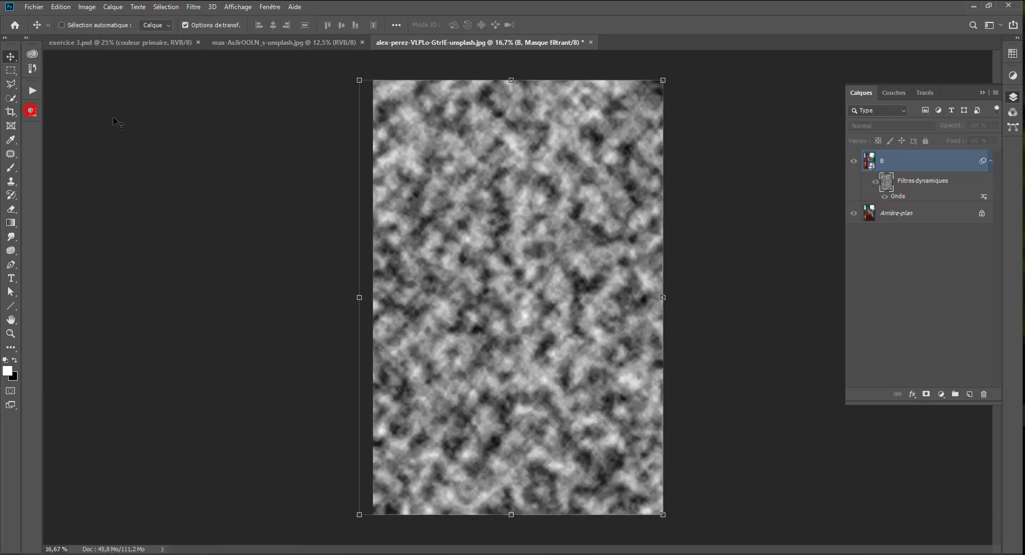
alt+click(886, 184)
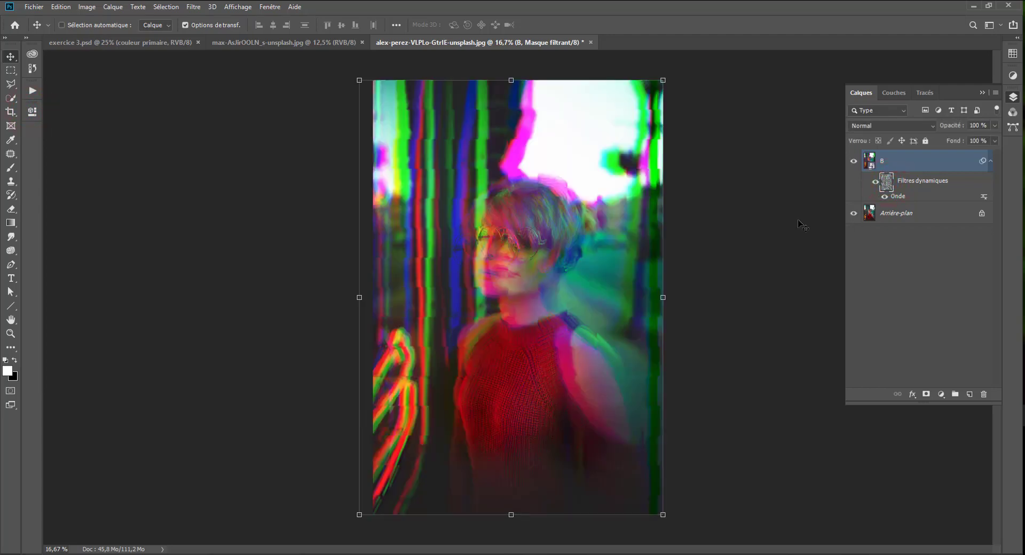
Open the Onde filter's blending options, enable the preview, try several blend modes and set the mode to Eclaircir.
double_click(898, 196)
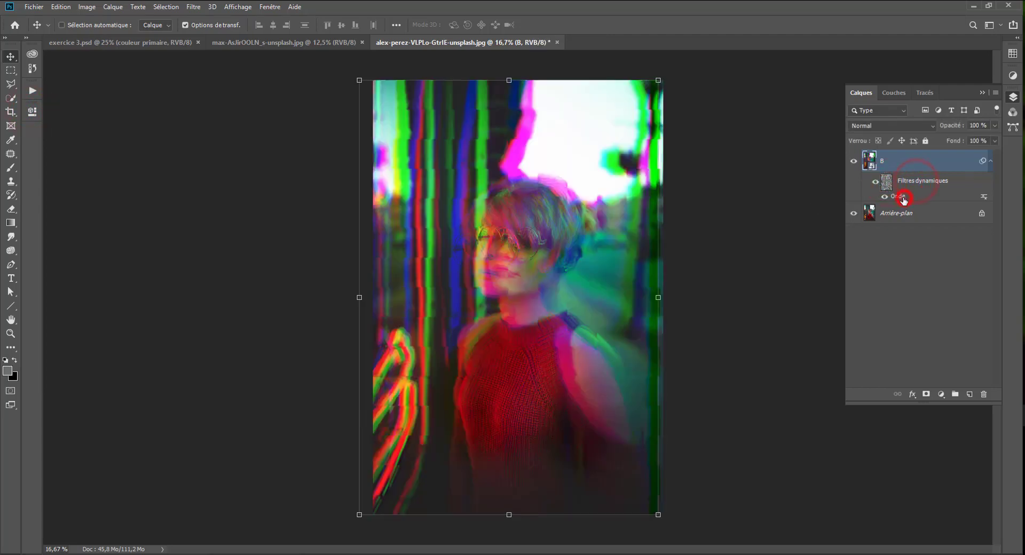
click(401, 87)
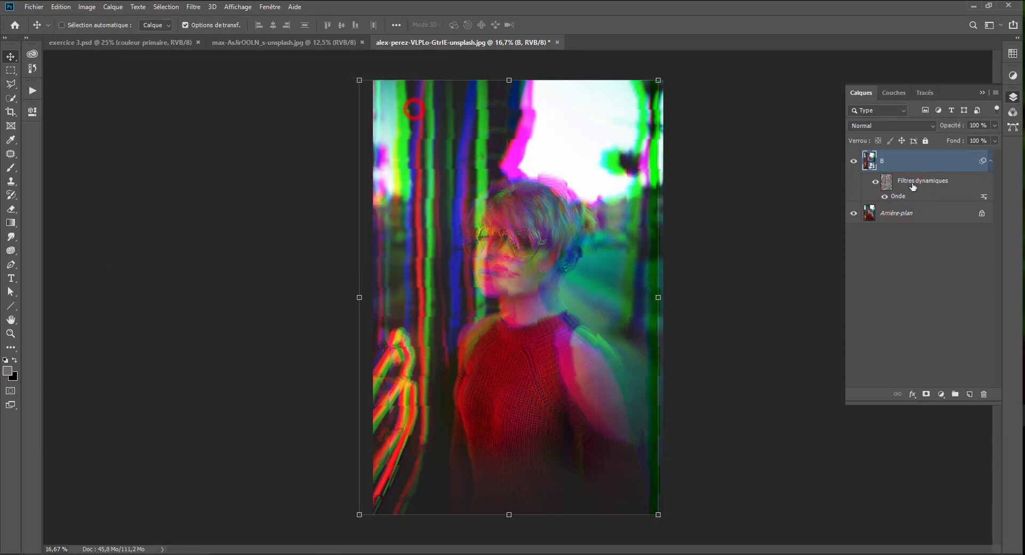
click(984, 197)
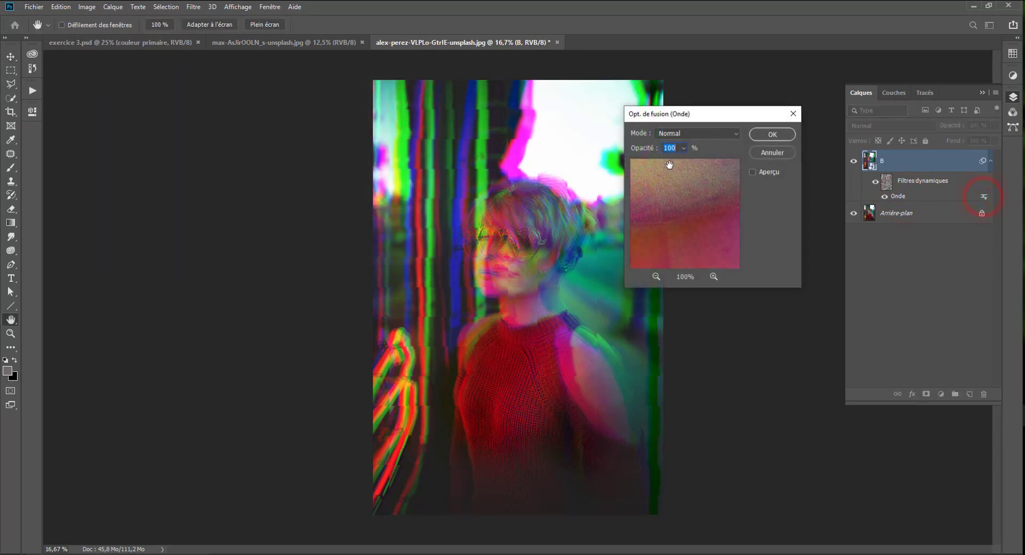
click(712, 132)
click(753, 172)
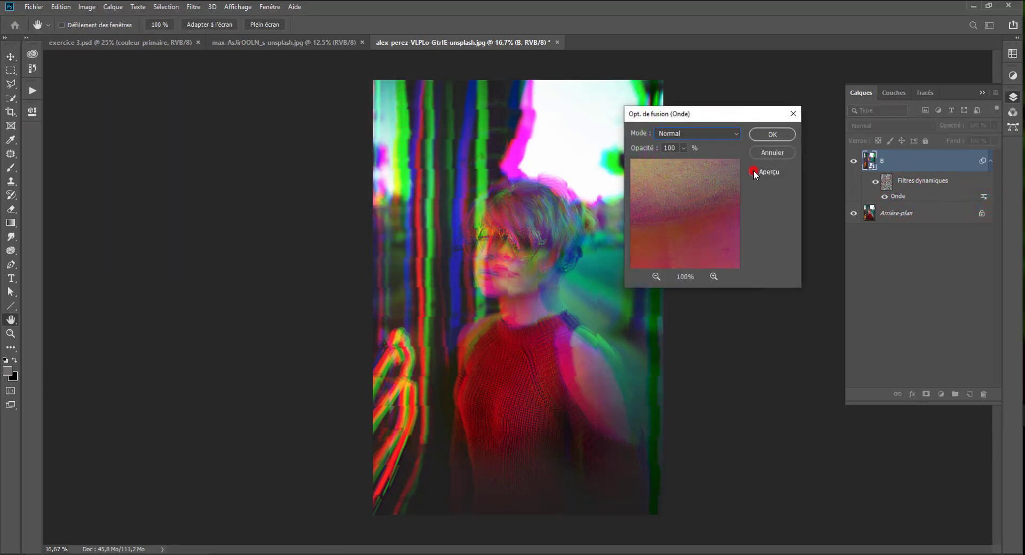
click(704, 136)
click(677, 137)
scroll(677, 136, down, 2)
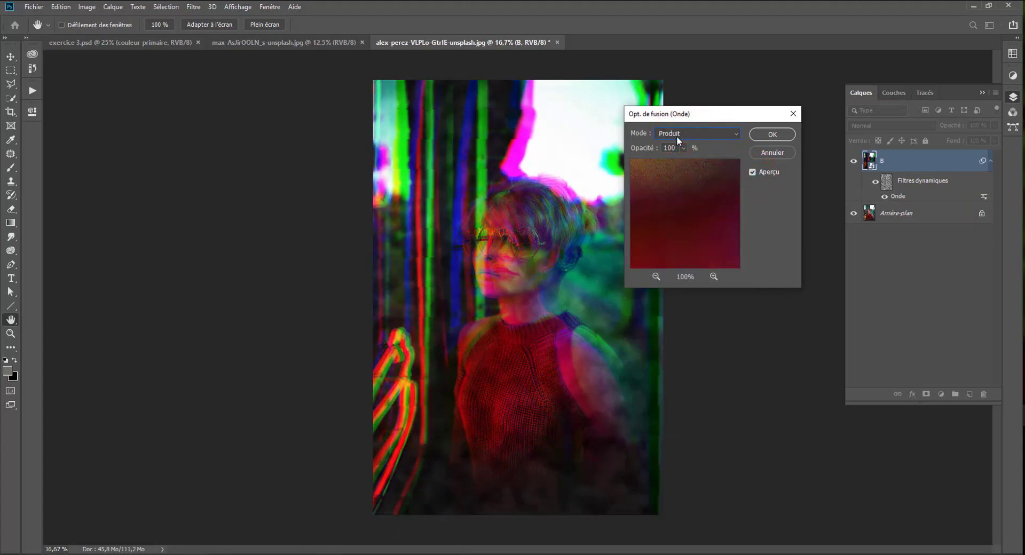
scroll(677, 136, up, 1)
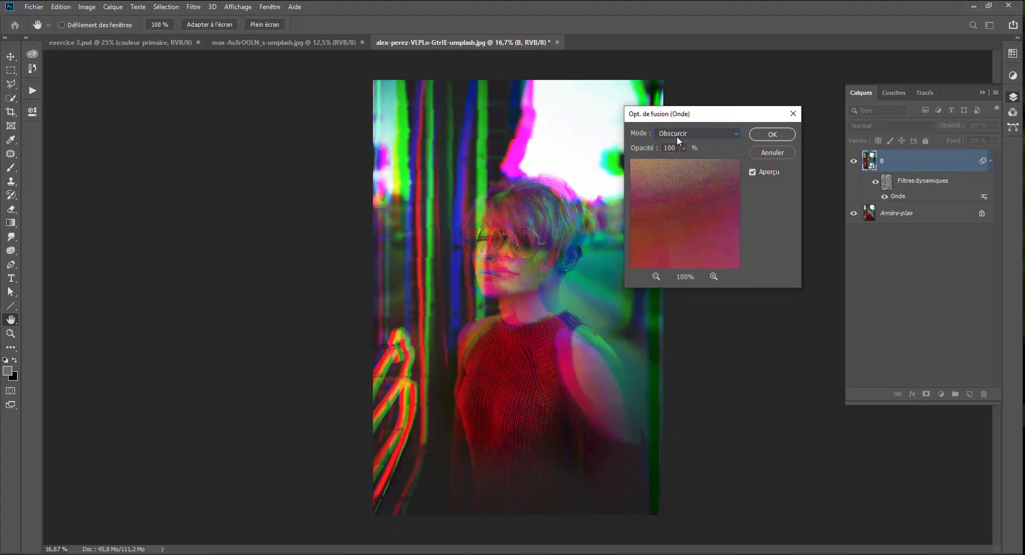
scroll(677, 136, down, 5)
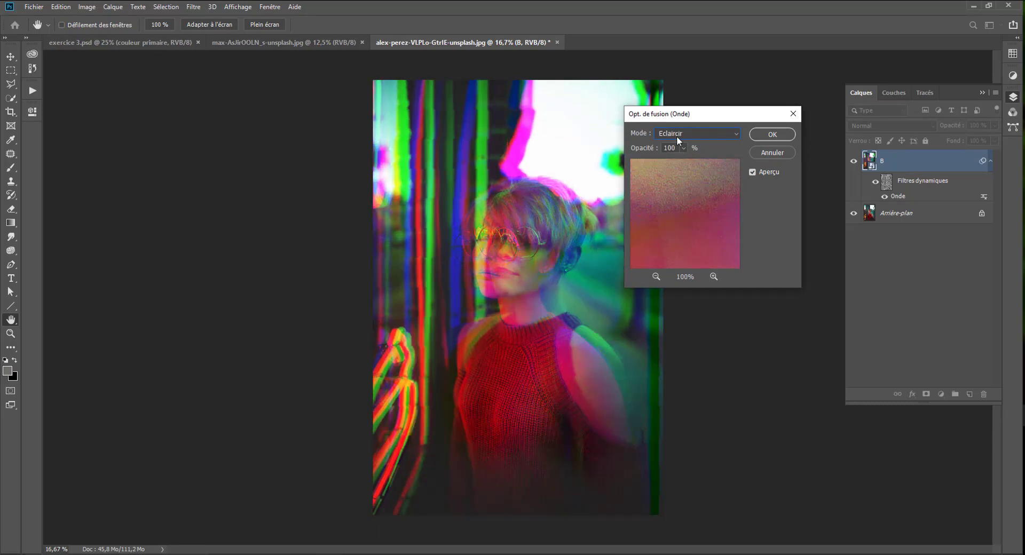
scroll(676, 136, up, 1)
scroll(676, 136, down, 1)
Set the Onde filter's blending opacity to 56% and apply the blending options.
mouse_move(662, 162)
mouse_down()
mouse_move(676, 169)
mouse_move(652, 163)
mouse_move(663, 162)
mouse_up()
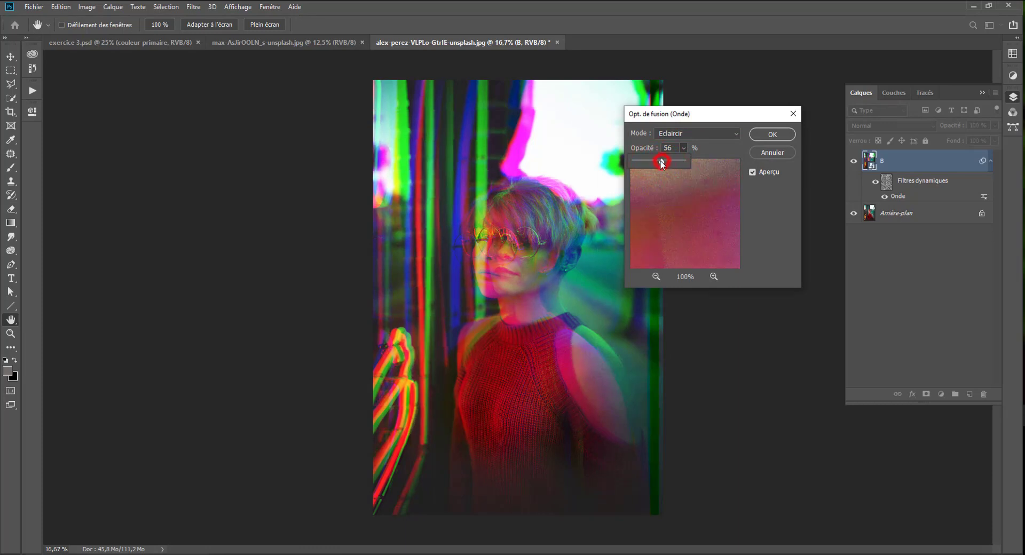
click(781, 132)
key(v)
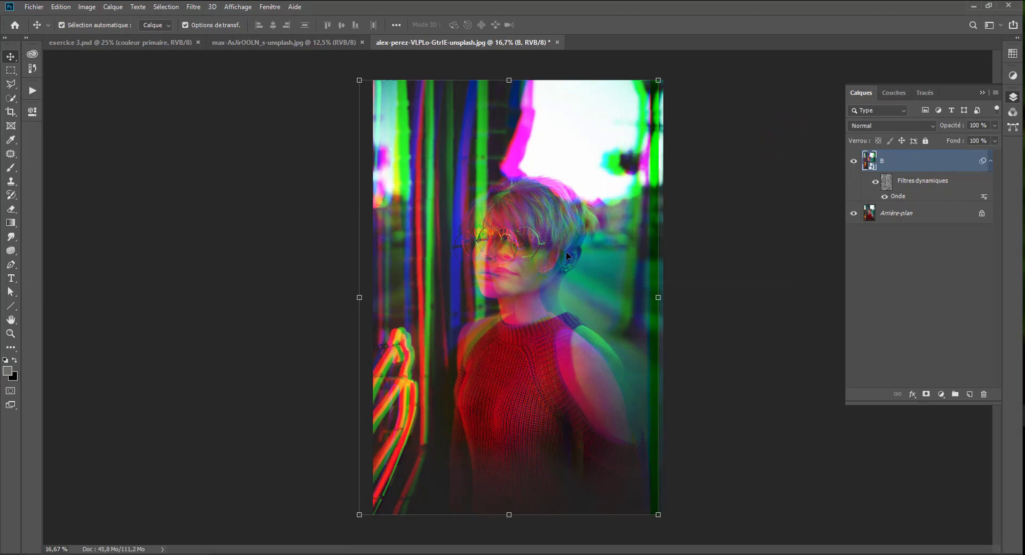
Save the document as a Photoshop file named exercice3 in the source folder of photoshop et glitch.
key(ctrl+shift+s)
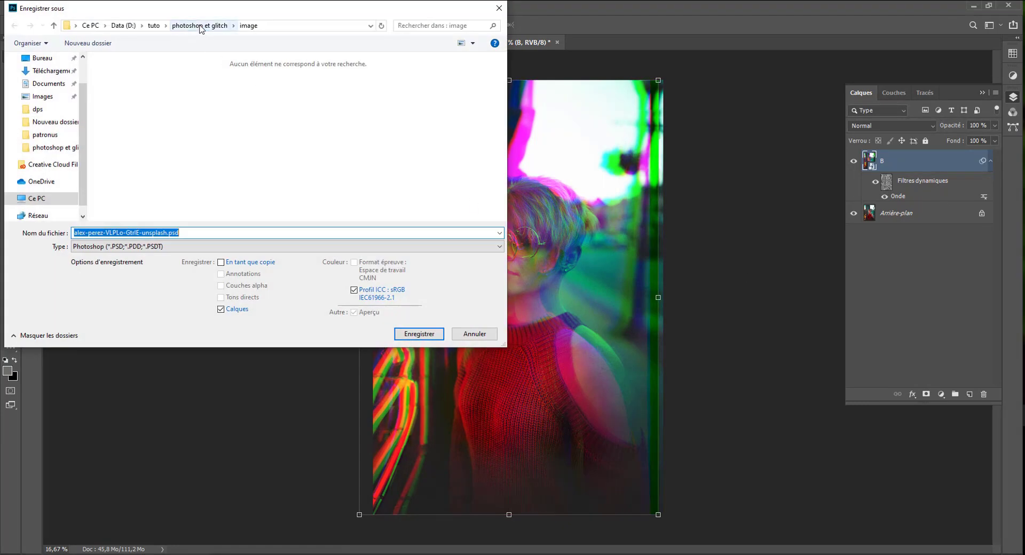
click(202, 27)
double_click(180, 77)
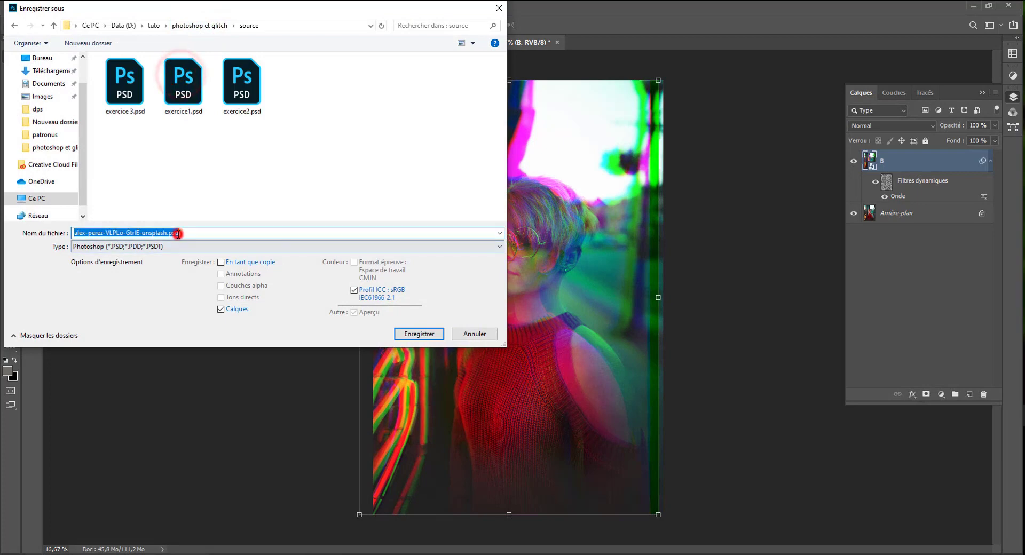
text(exercice)
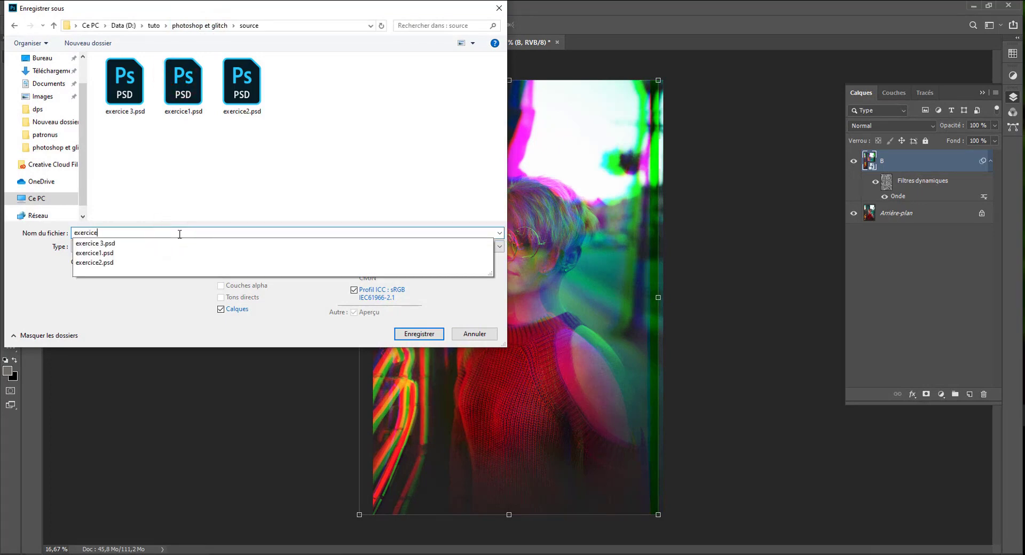
text(3)
key(Return)
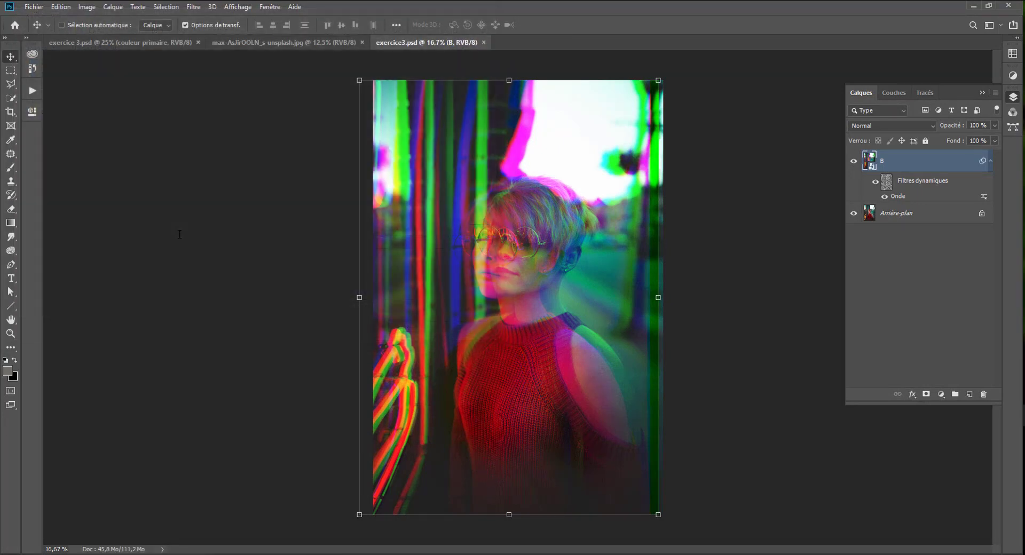